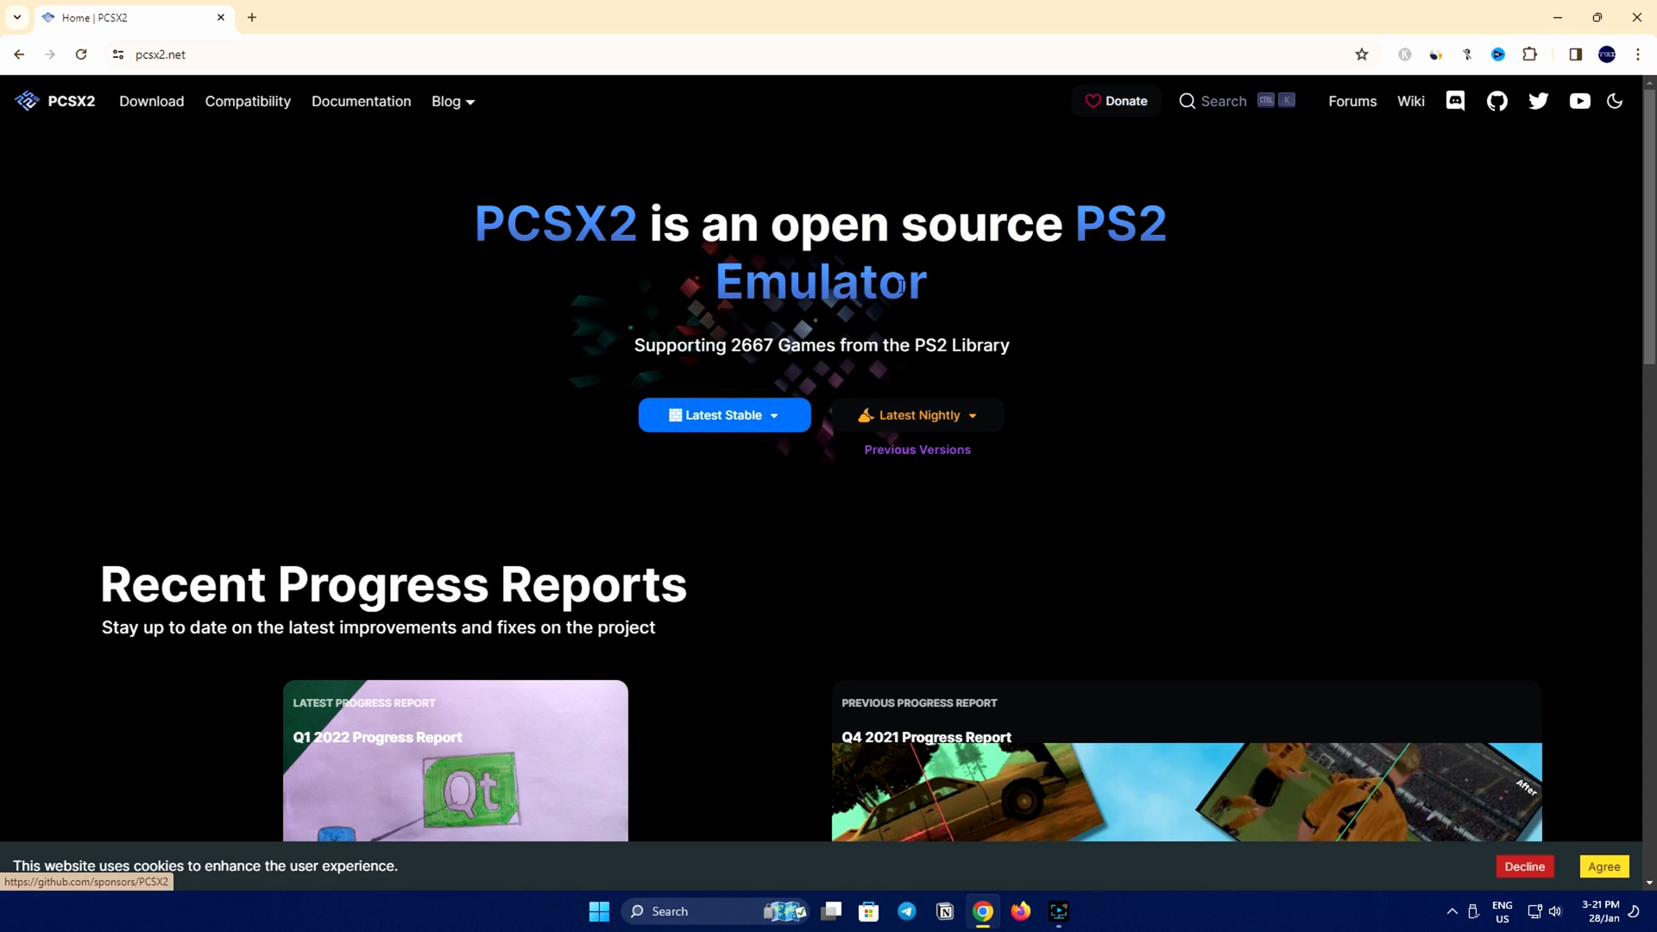
Show the latest stable download options for PCSX2 and run the downloaded 1.6.0 installer from the Downloads folder.
click(742, 415)
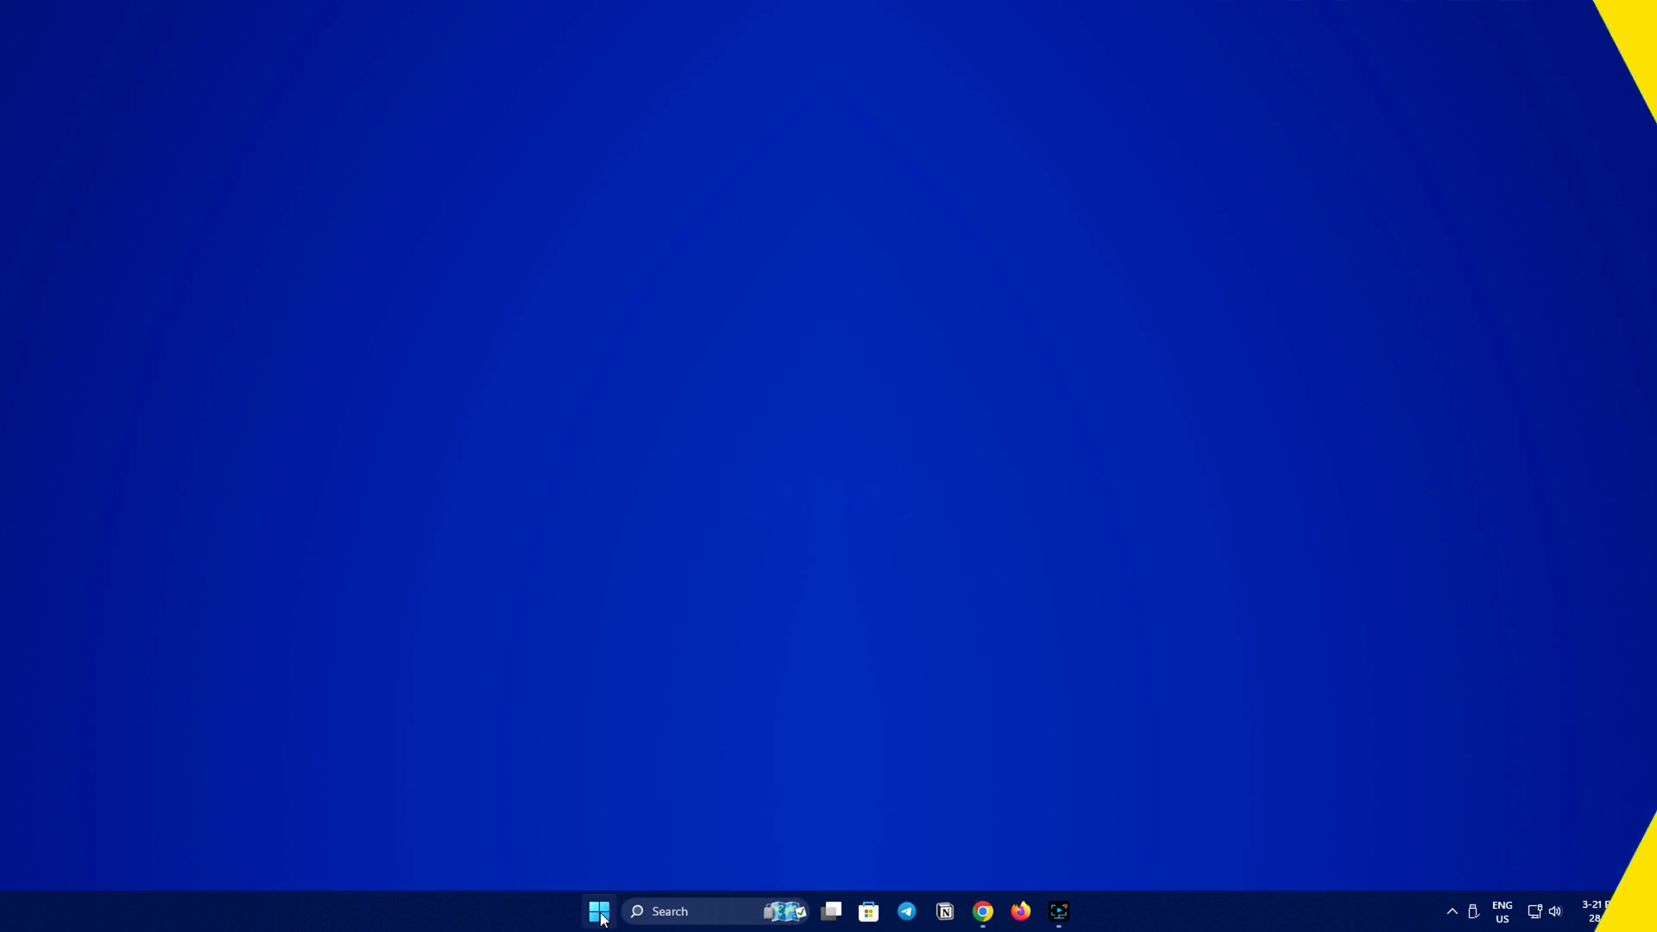
key(super)
click(621, 405)
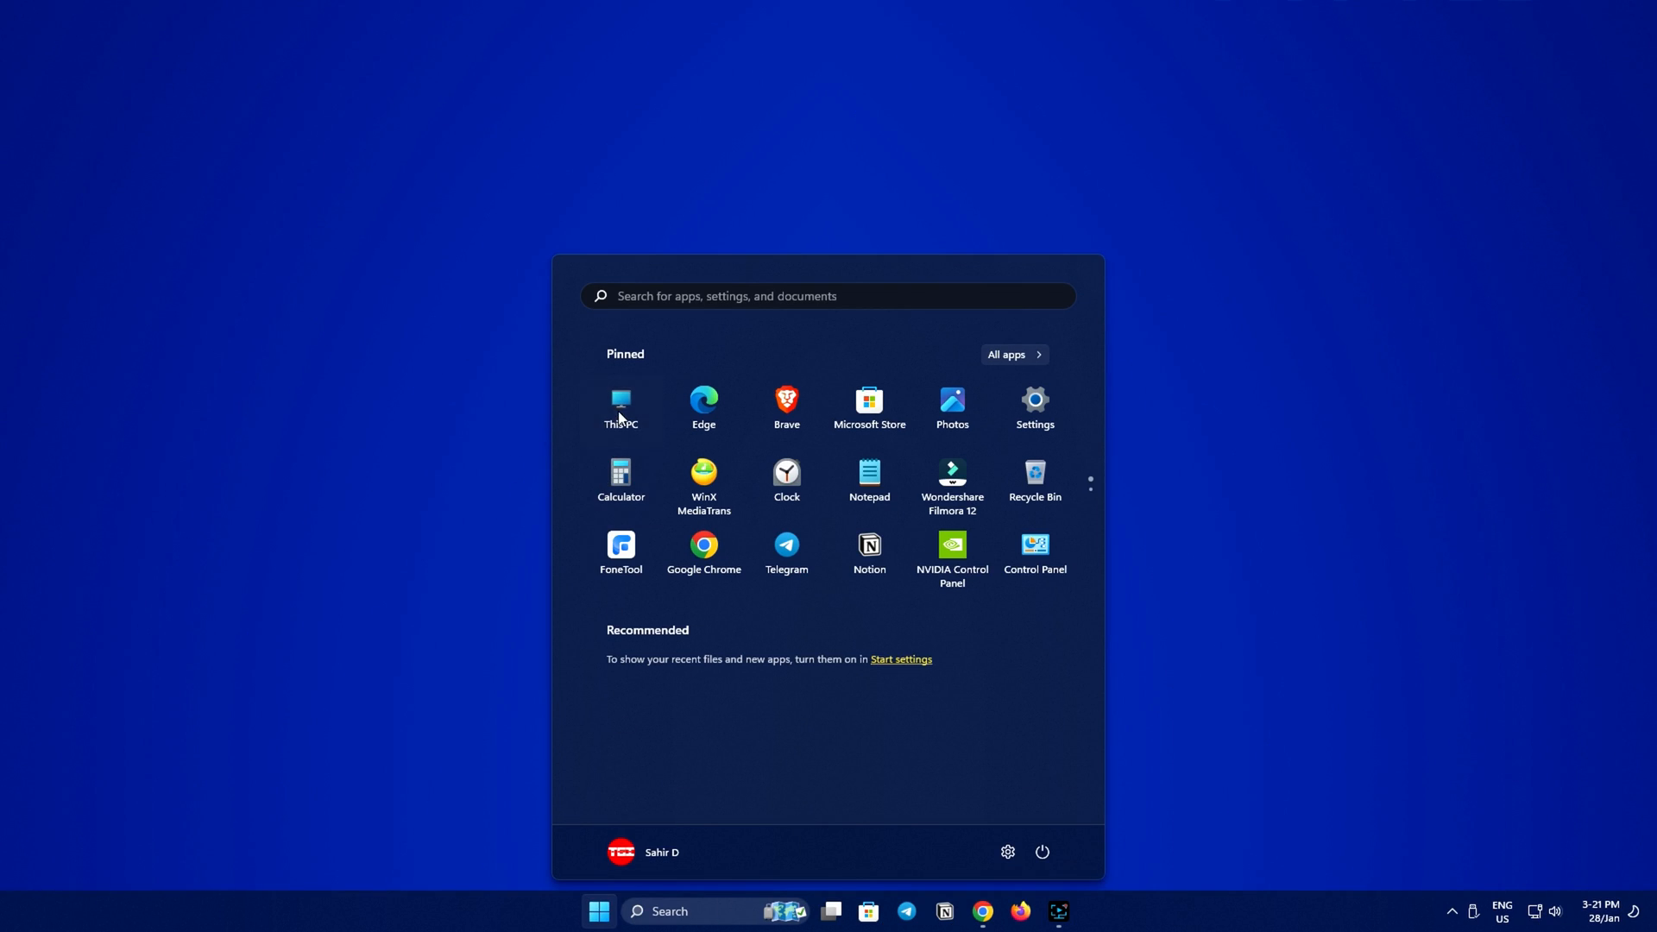
click(639, 259)
double_click(997, 216)
click(1466, 75)
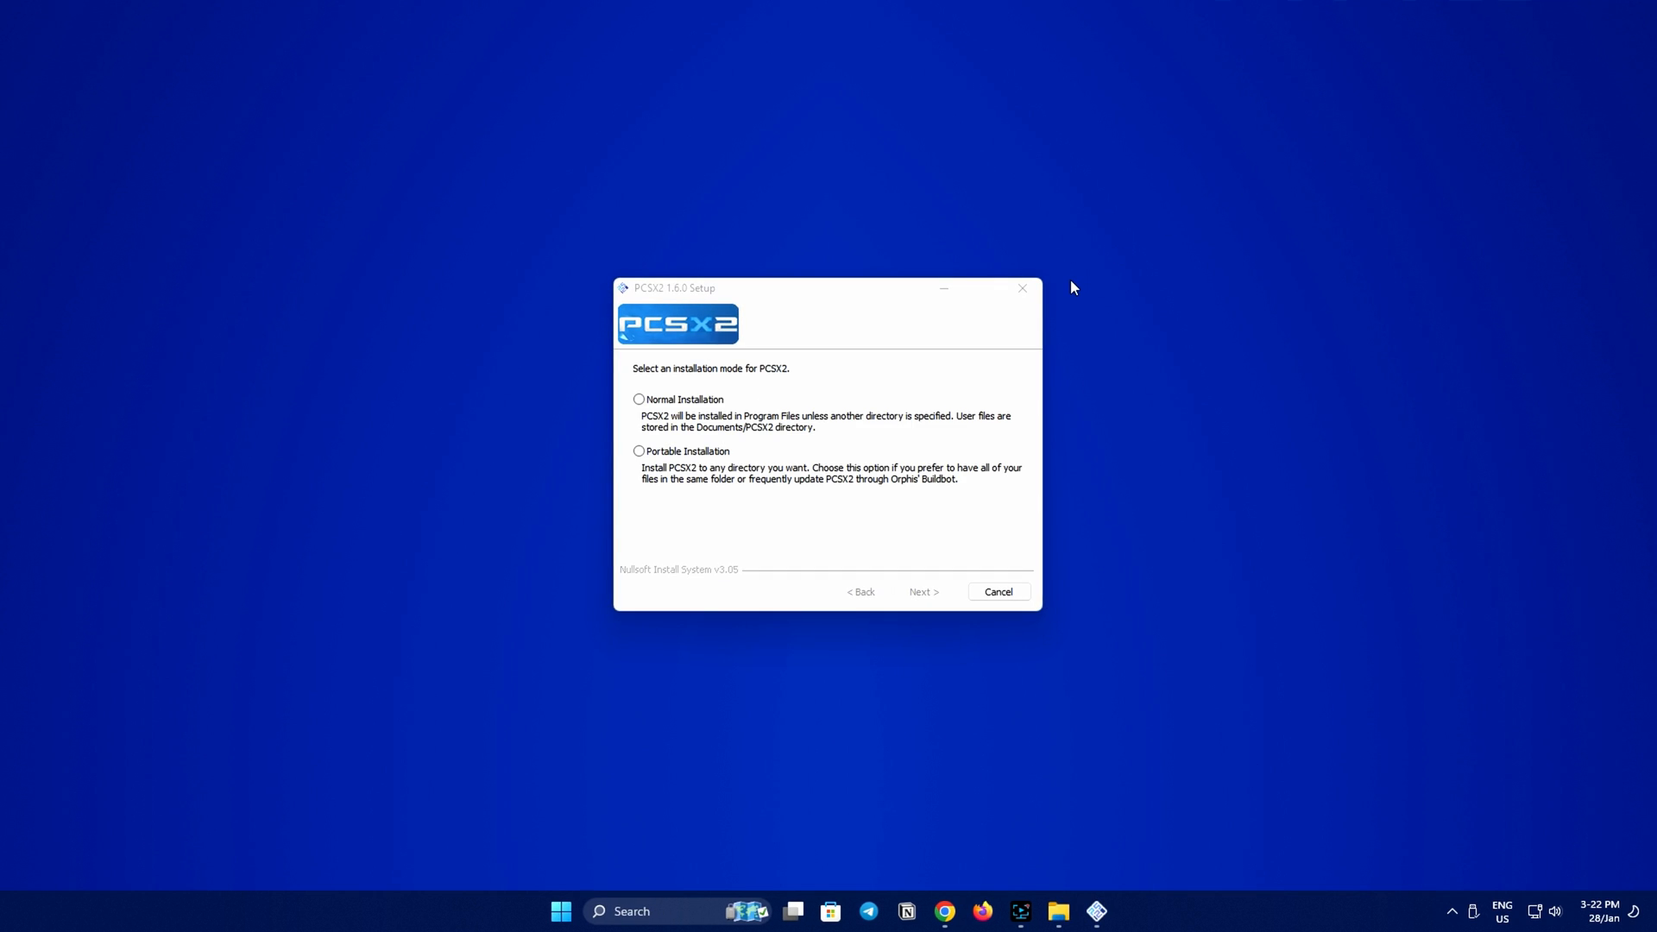
Install PCSX2 1.6.0 with the Normal Installation mode, completing all setup pages.
click(639, 400)
click(935, 595)
click(929, 596)
click(925, 597)
click(921, 592)
Apply the System Default language in the first-time configuration and accept the default plugins.
click(838, 302)
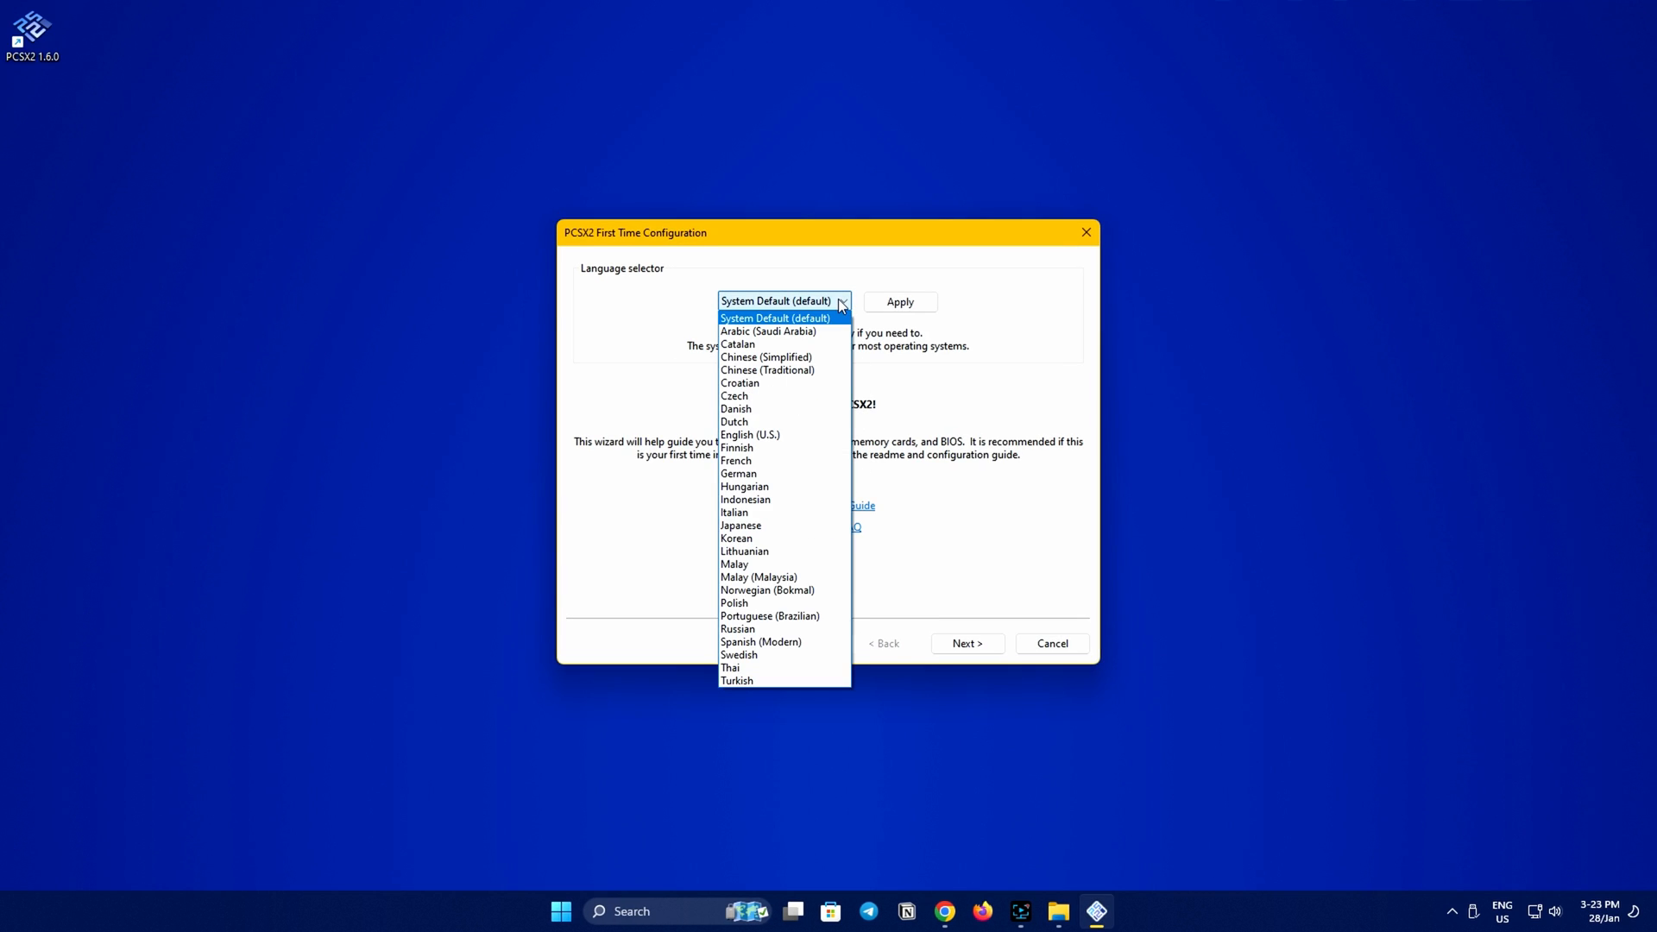
click(814, 318)
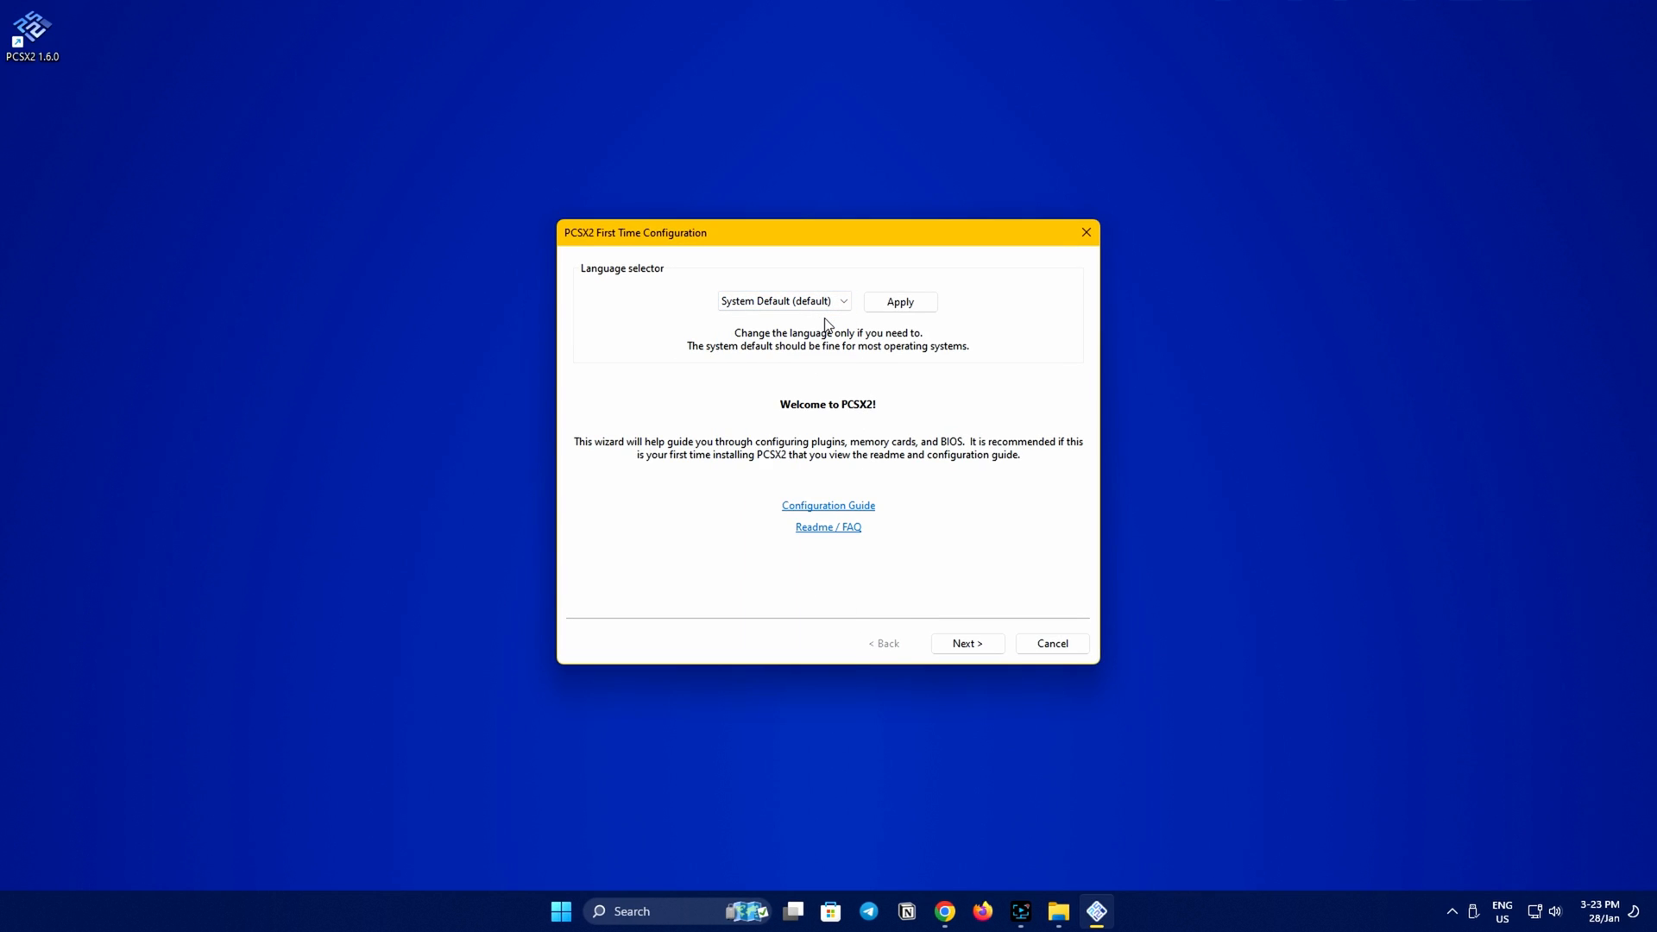
click(887, 302)
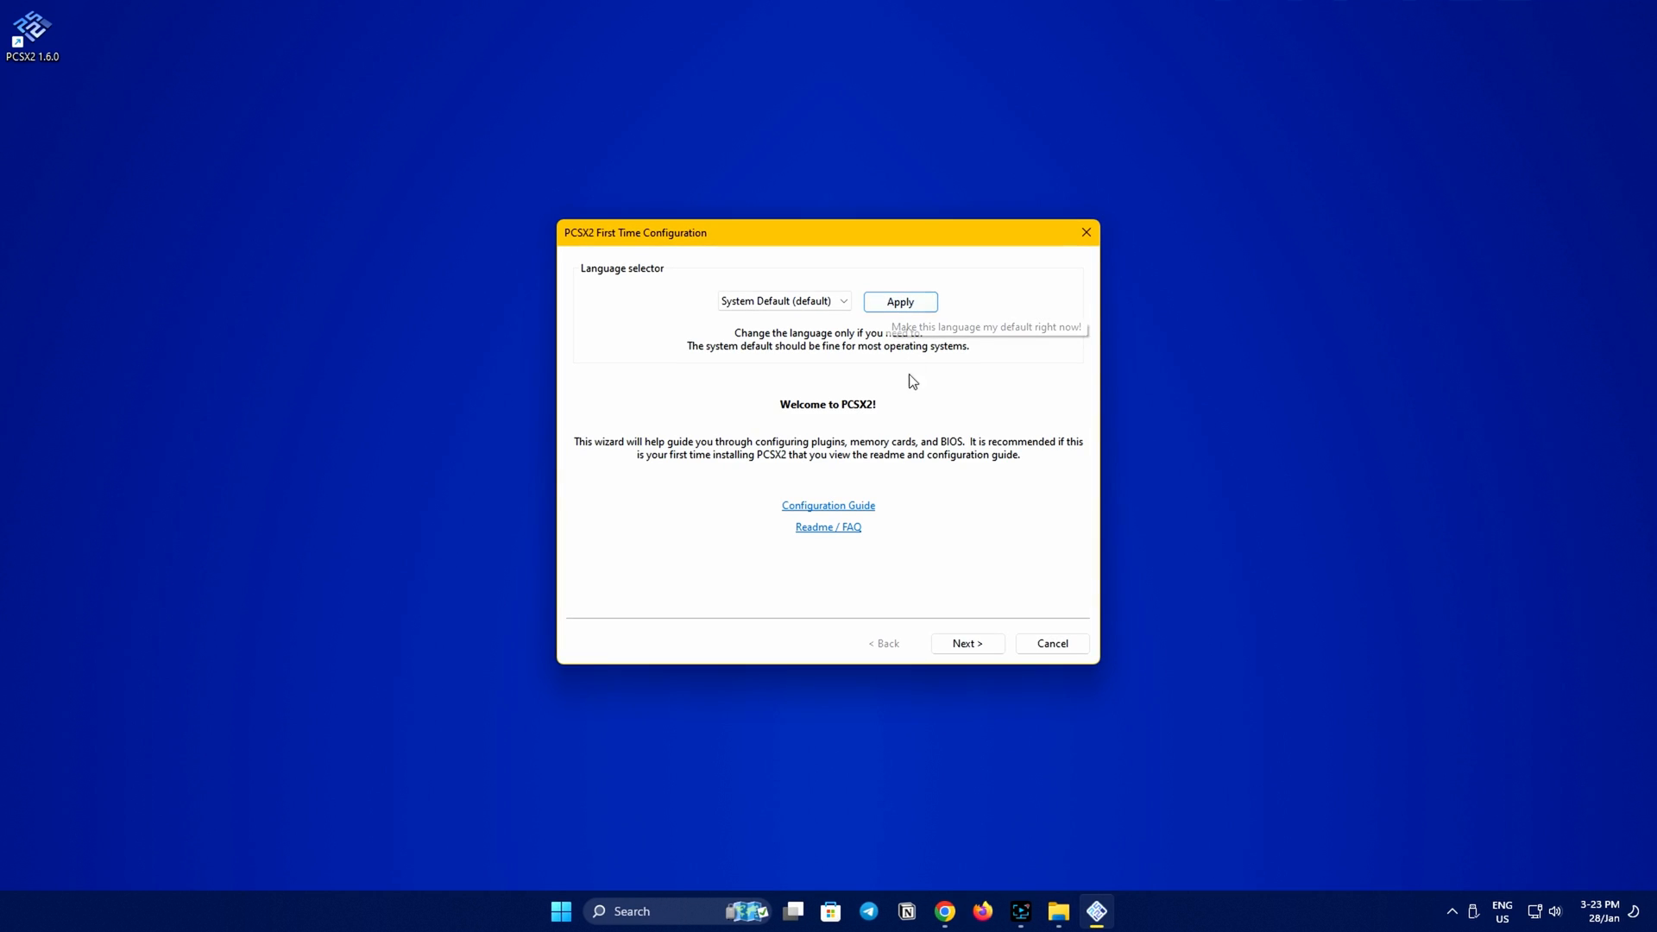
click(968, 645)
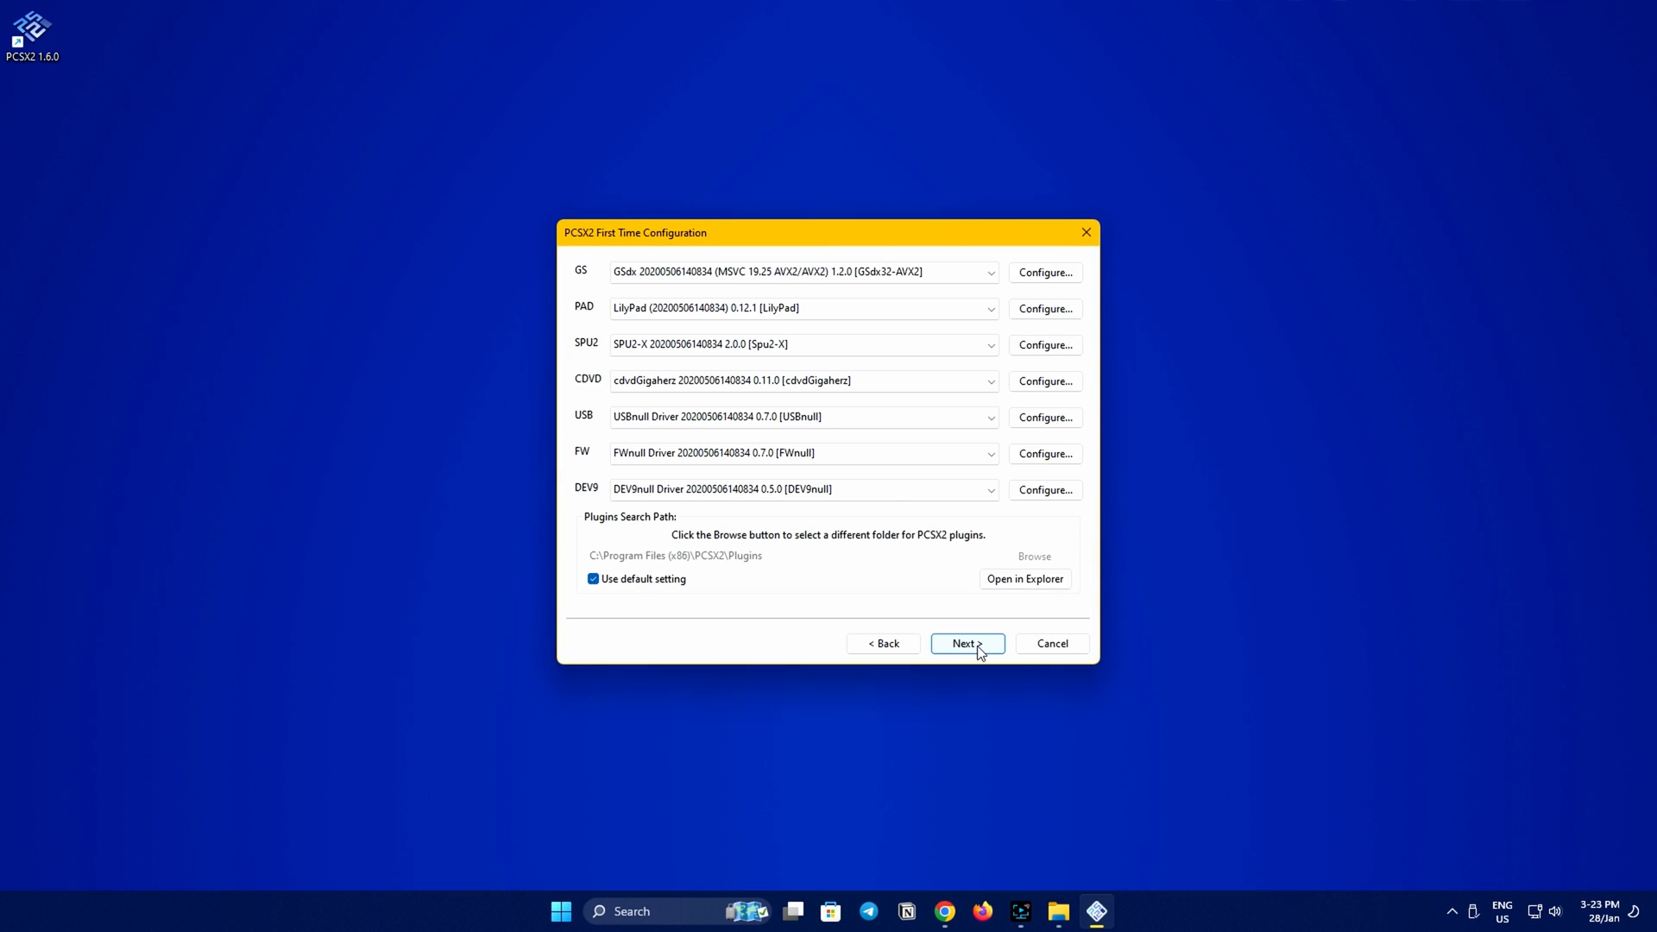
click(968, 643)
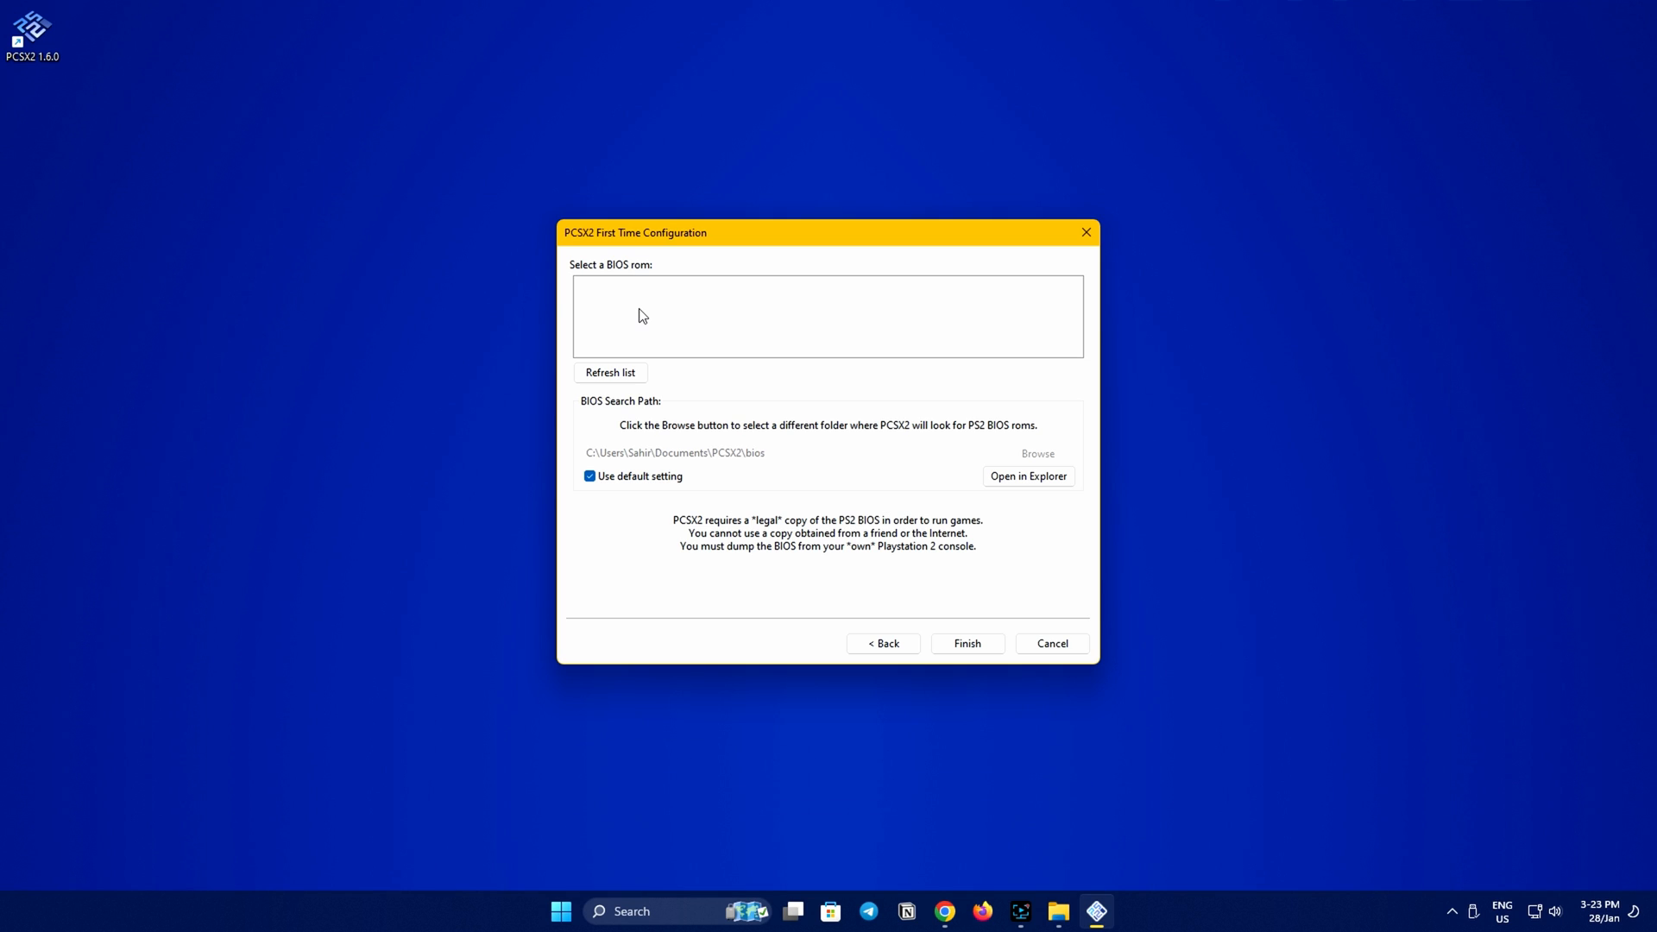
Turn off the default BIOS search path and browse for a different folder with PS2 BIOS roms.
click(592, 480)
click(1037, 454)
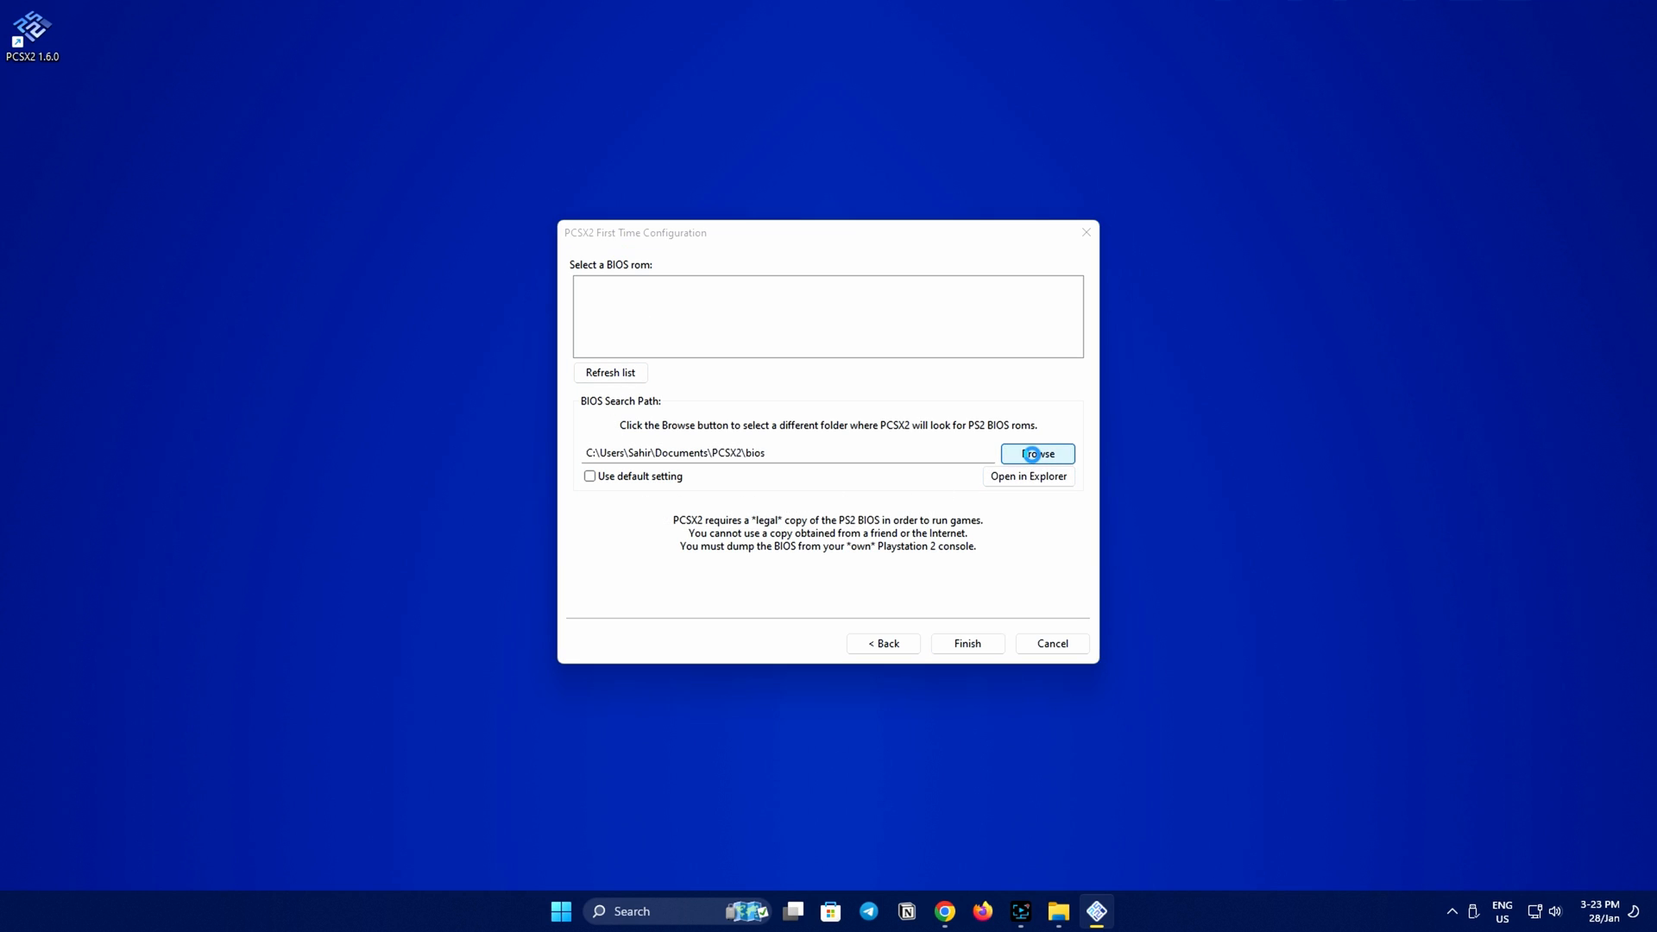
drag(958, 258, 1139, 206)
Move the PS2-Bios archive from Downloads to the desktop and extract it there.
click(560, 912)
click(624, 421)
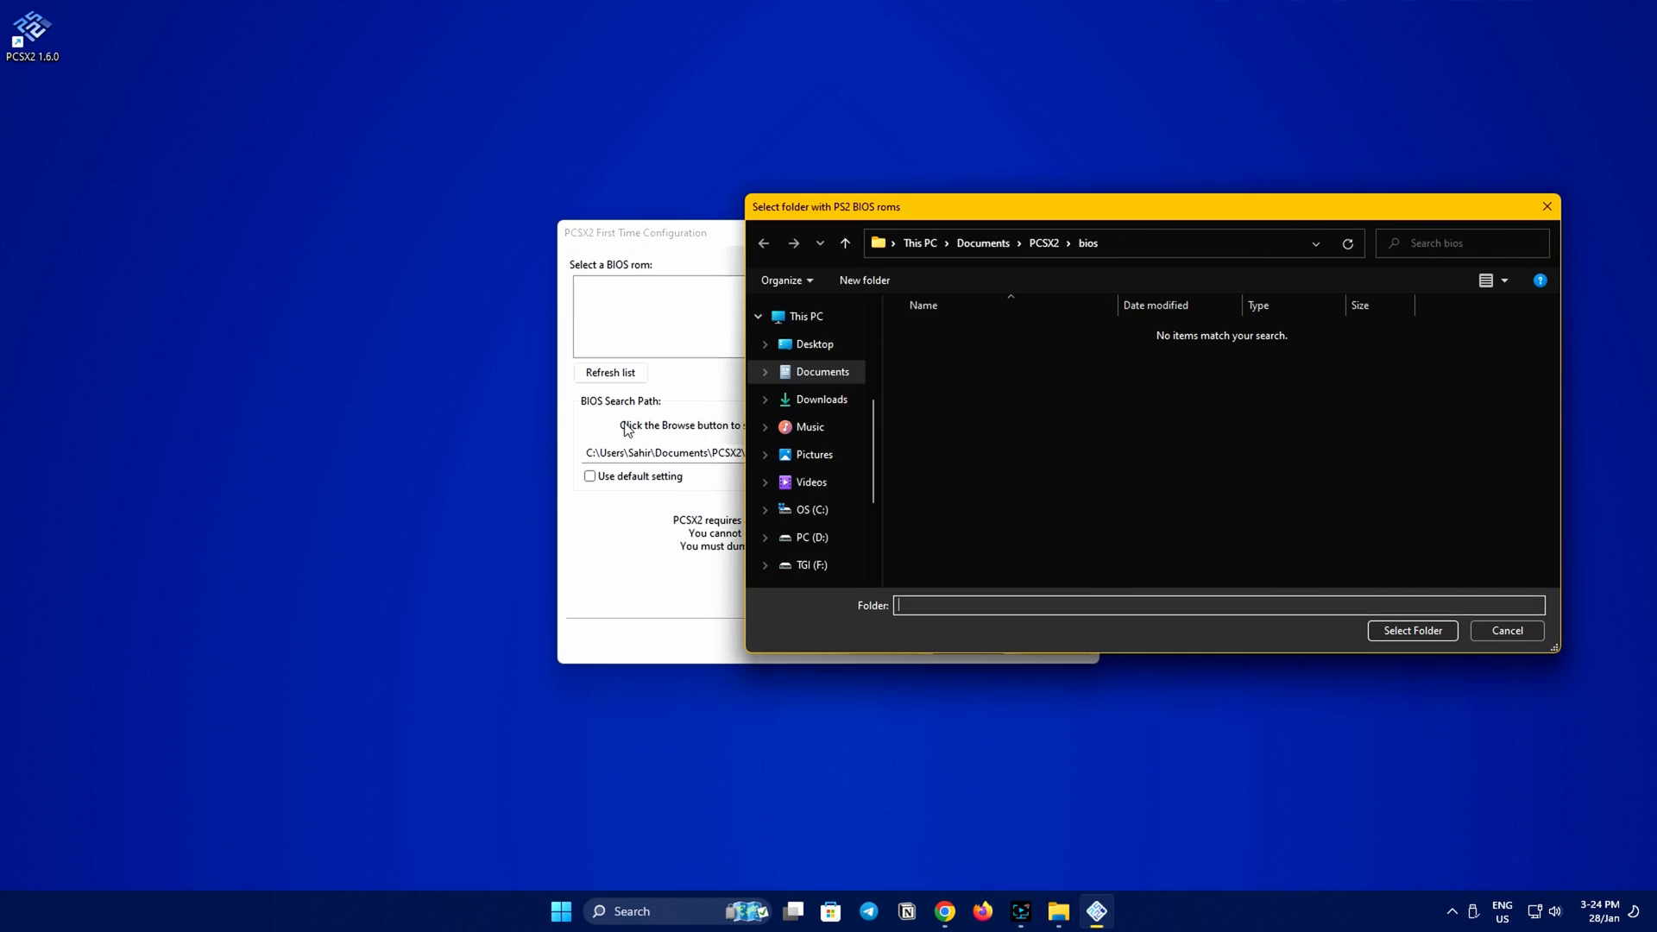
drag(844, 97, 273, 106)
click(75, 293)
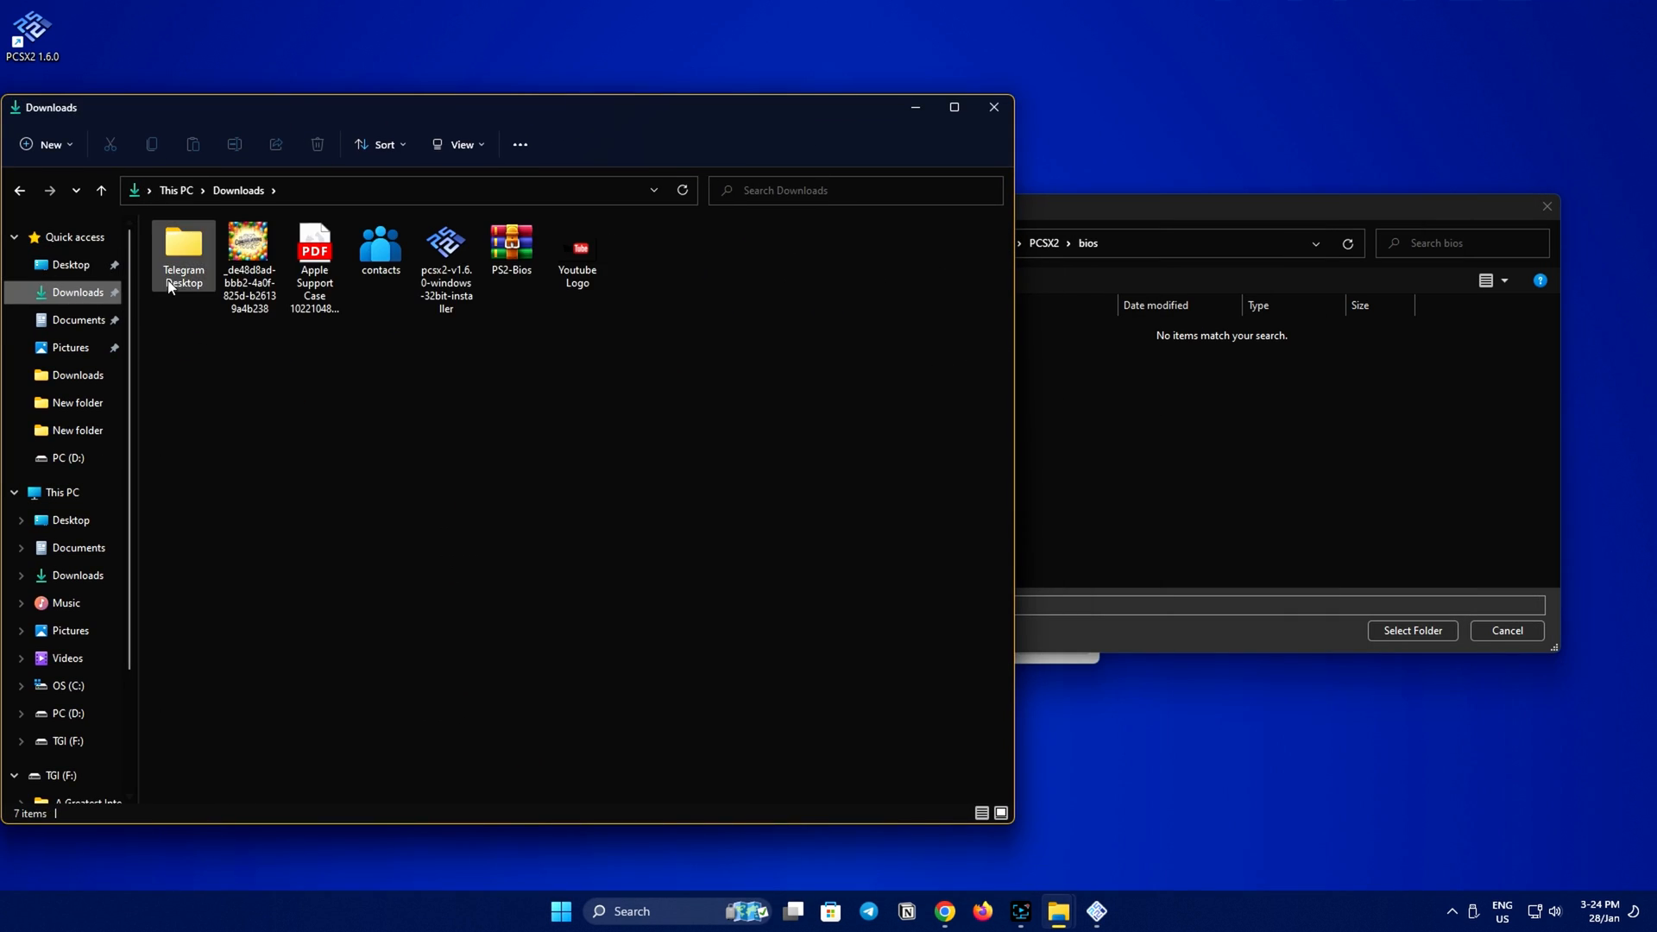
drag(511, 251, 604, 59)
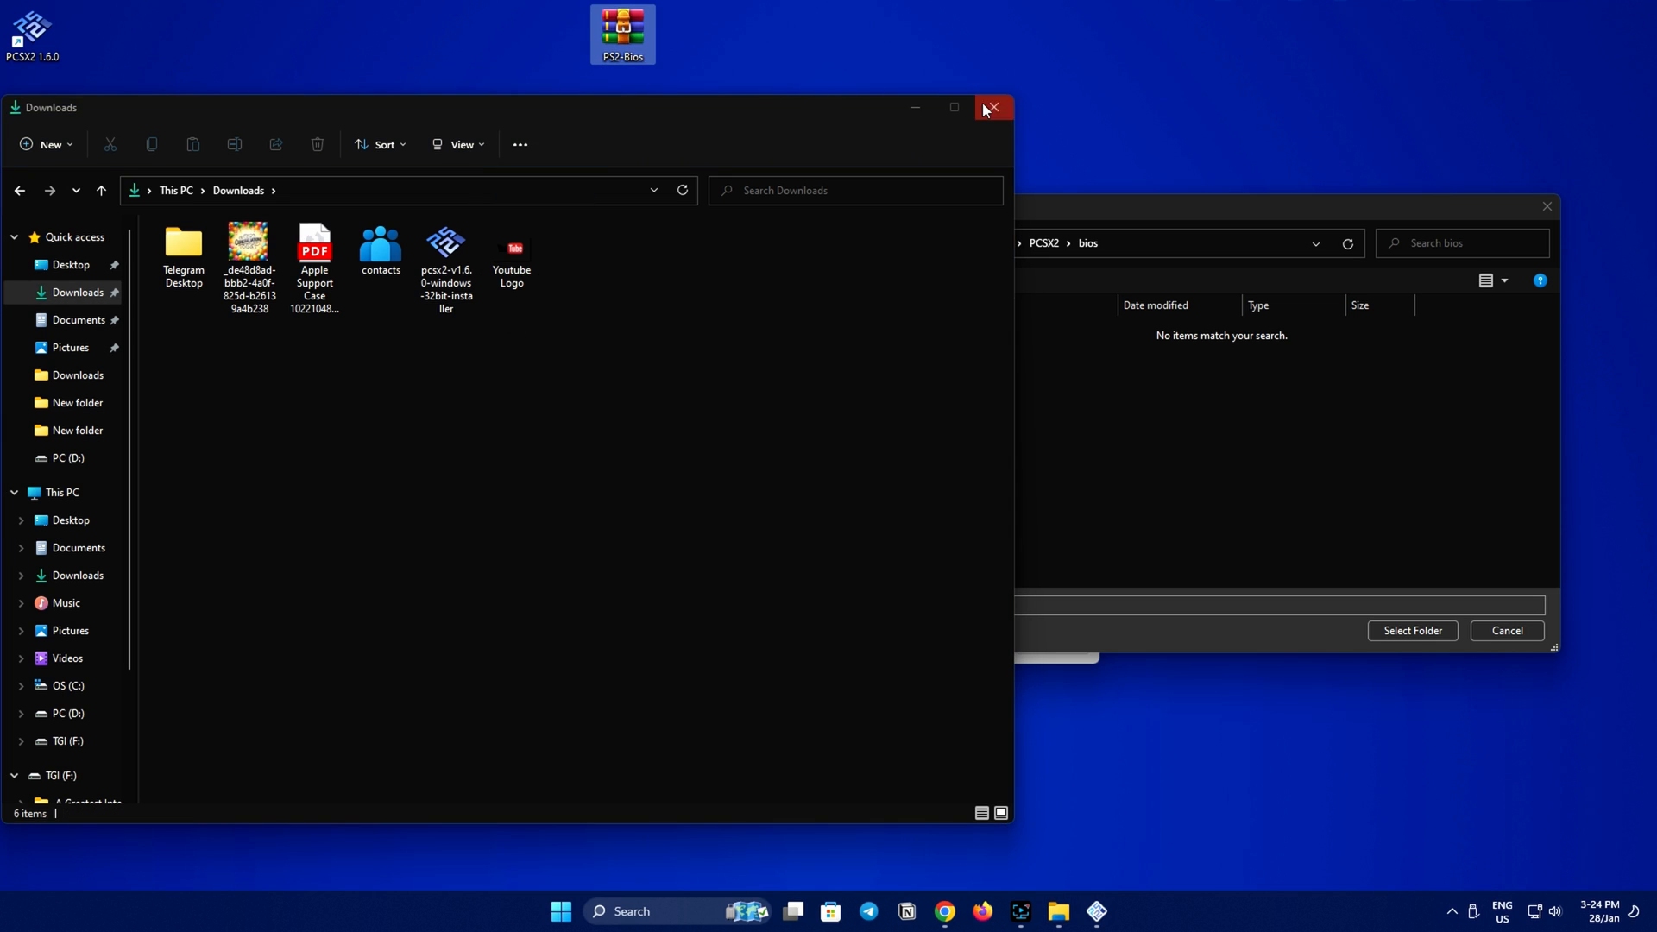
right_click(604, 29)
mouse_move(711, 259)
click(918, 345)
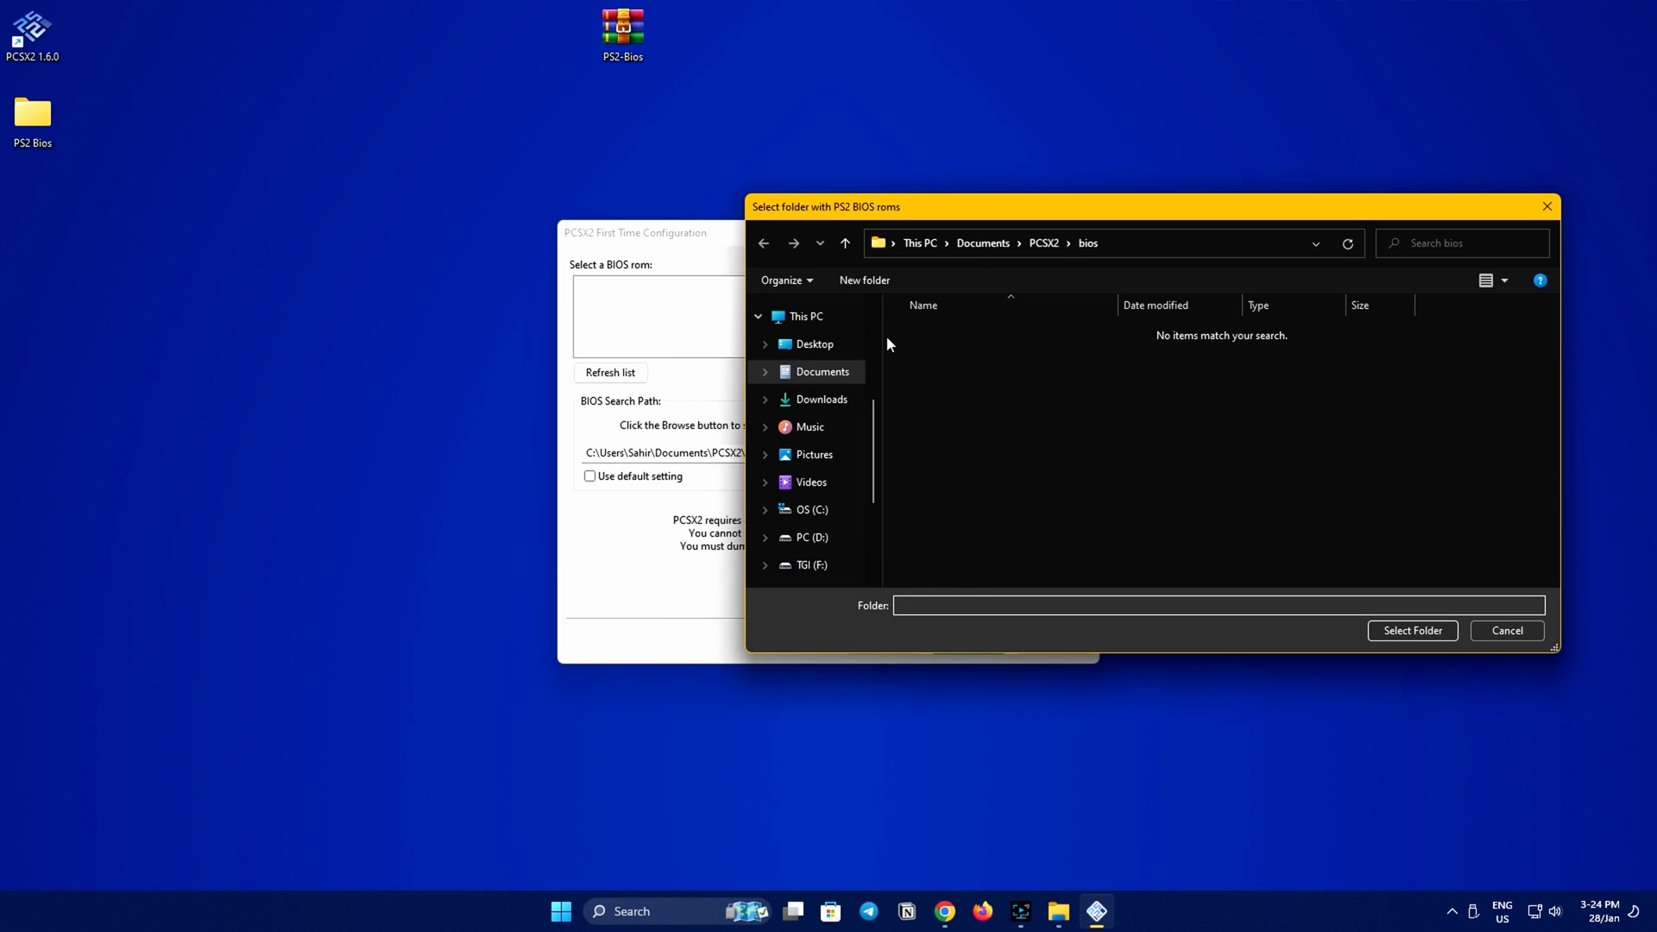
Move the extracted PS2 Bios folder into the PCSX2 bios folder and choose it as the BIOS search path.
drag(33, 114, 970, 374)
click(972, 373)
click(944, 333)
click(1414, 633)
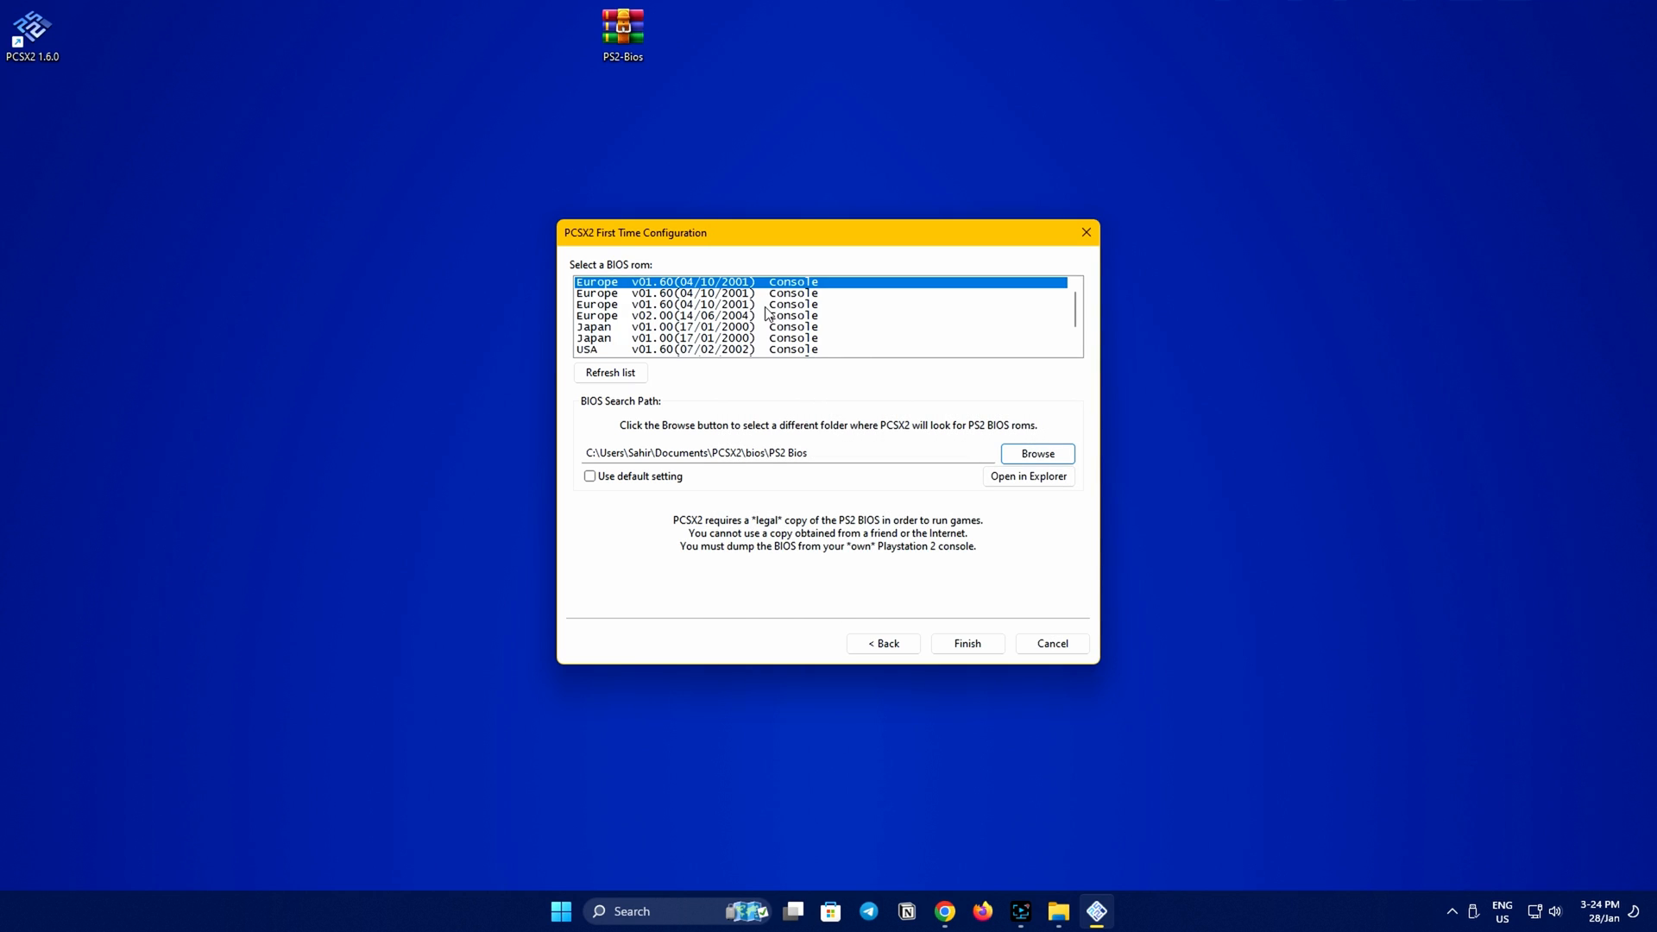
Select the USA v01.60 (07/02/2002) console BIOS and finish the first-time configuration.
scroll(766, 317, down, 2)
click(648, 316)
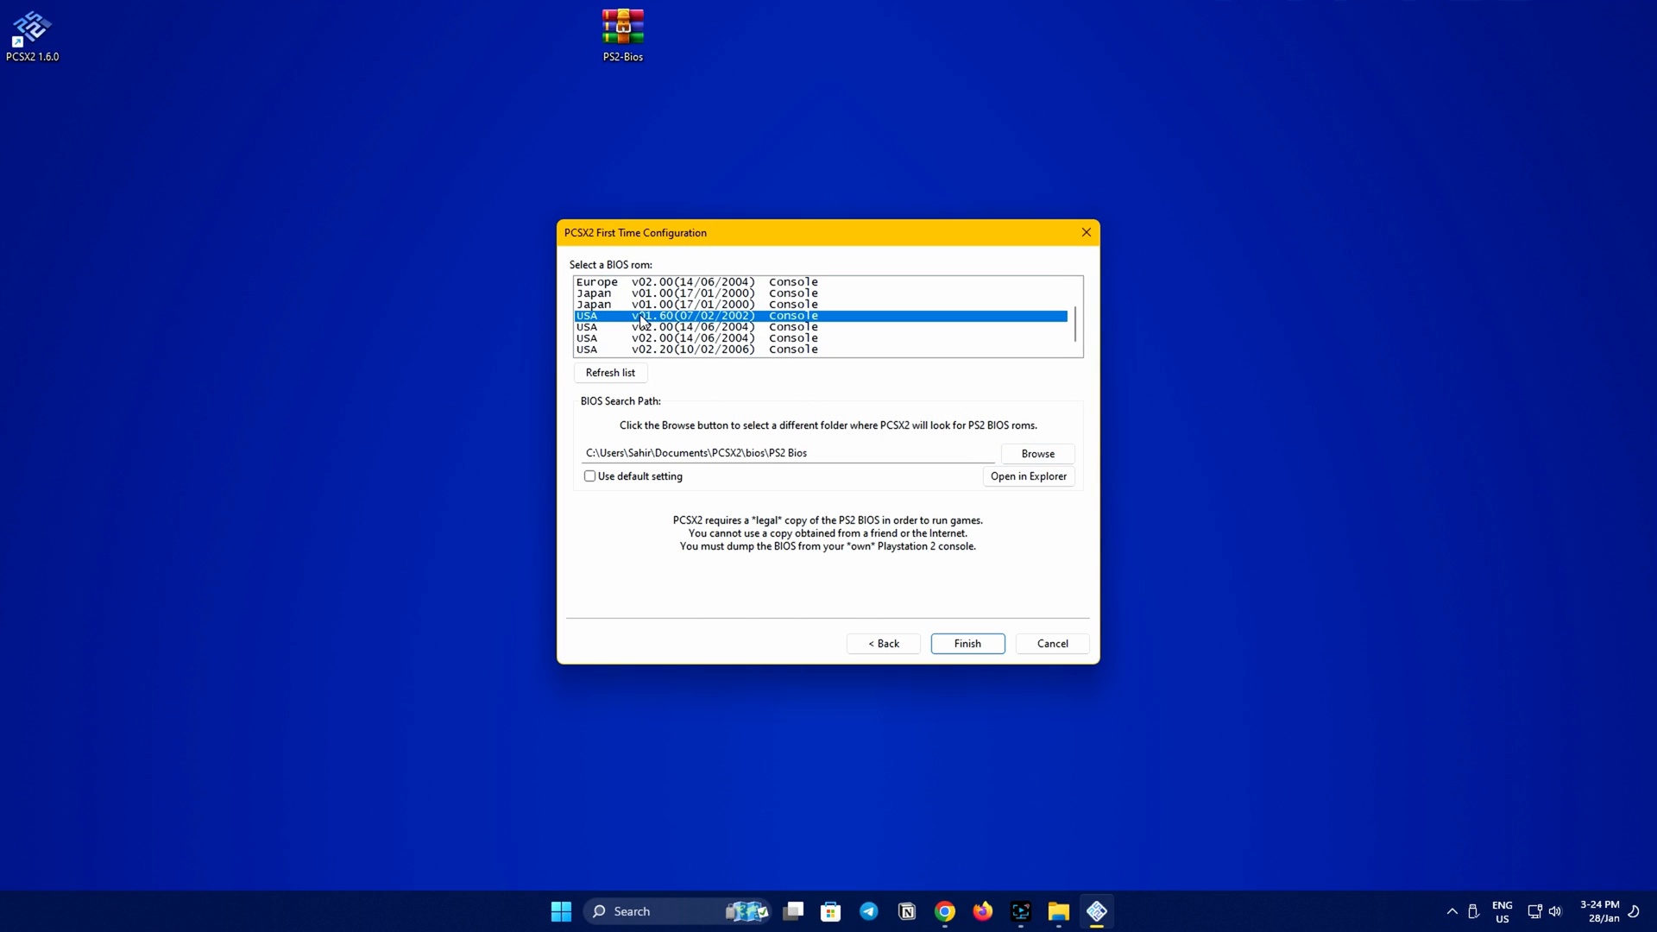
click(981, 643)
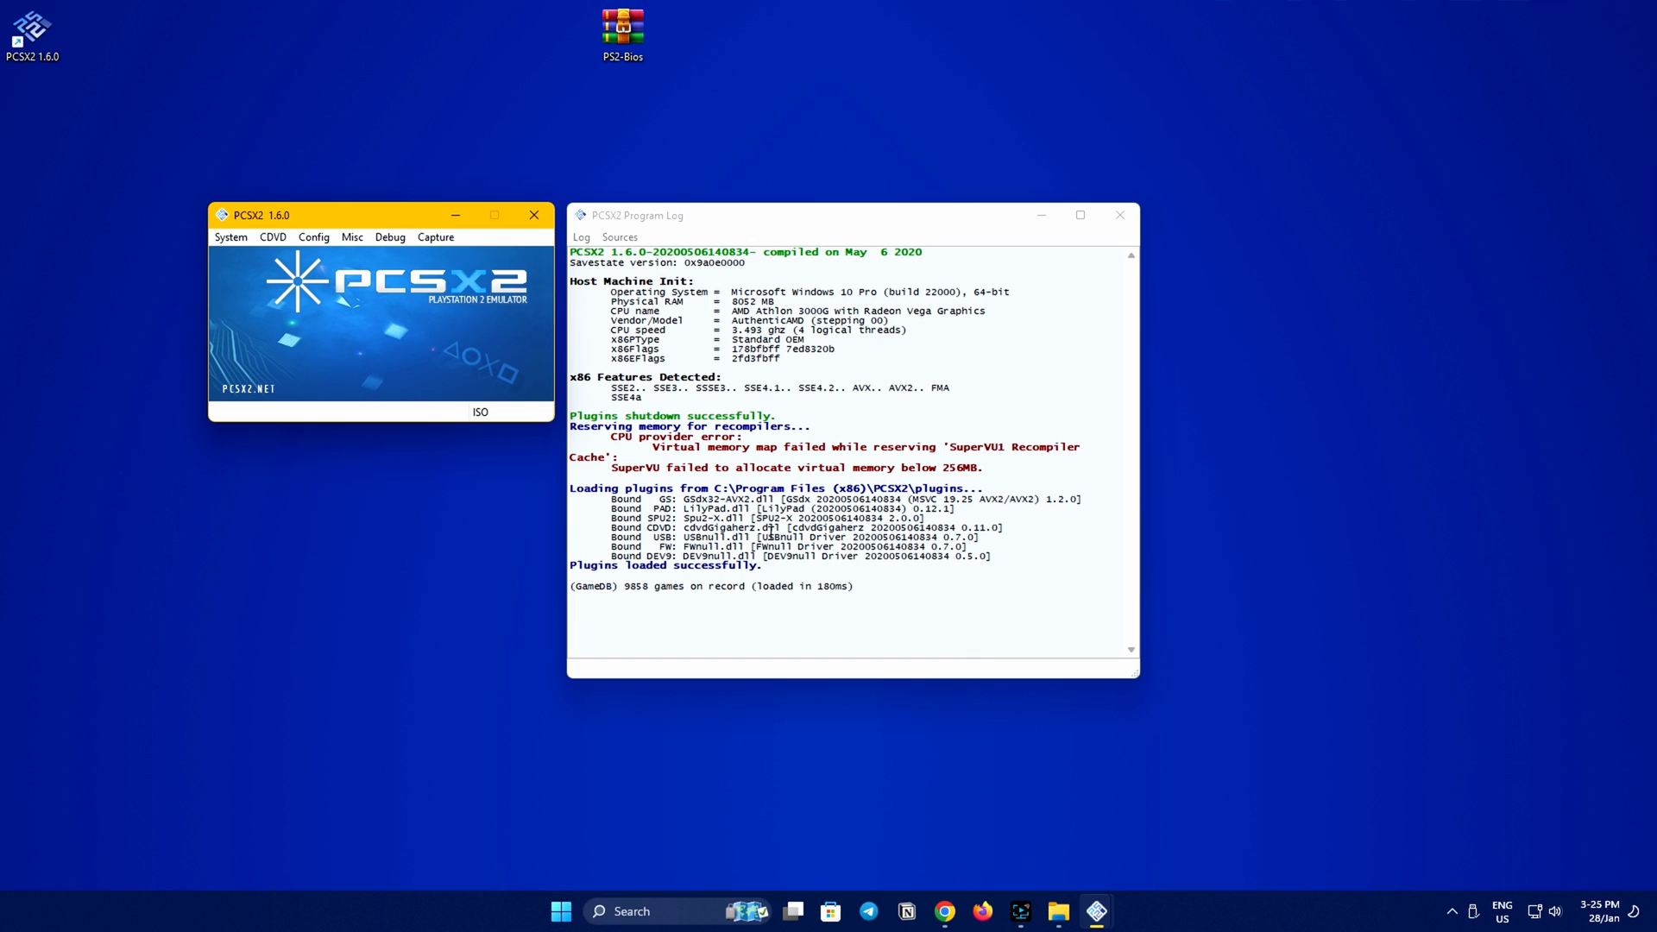
Open the emulation settings and show the GS Window options.
click(311, 237)
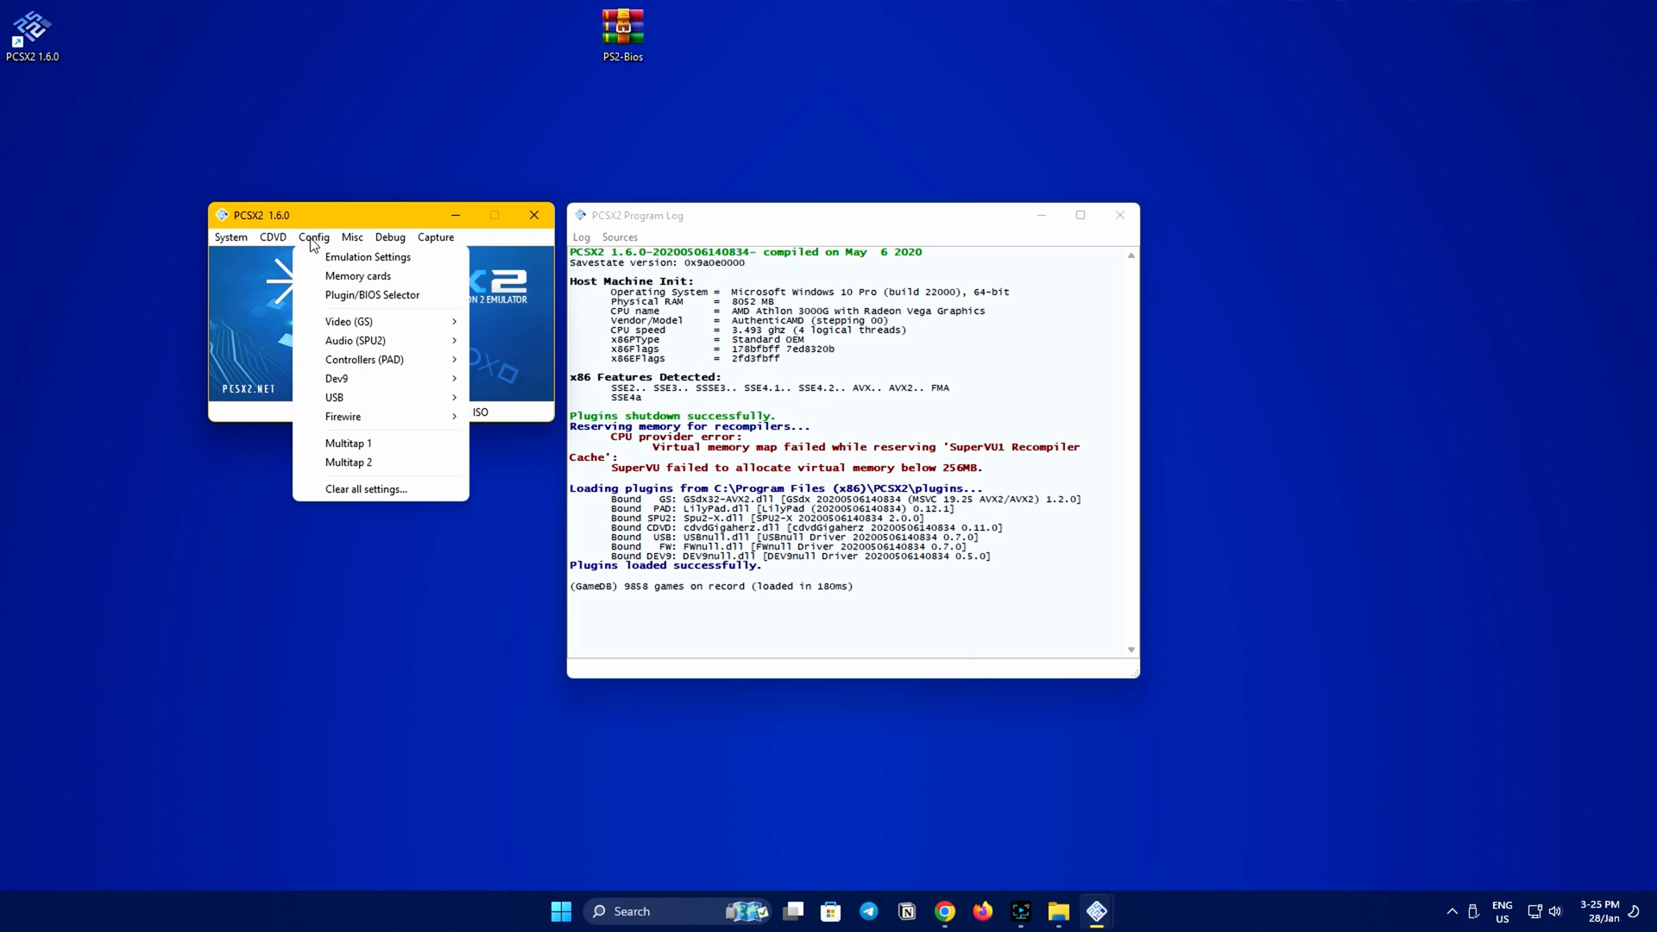
click(343, 258)
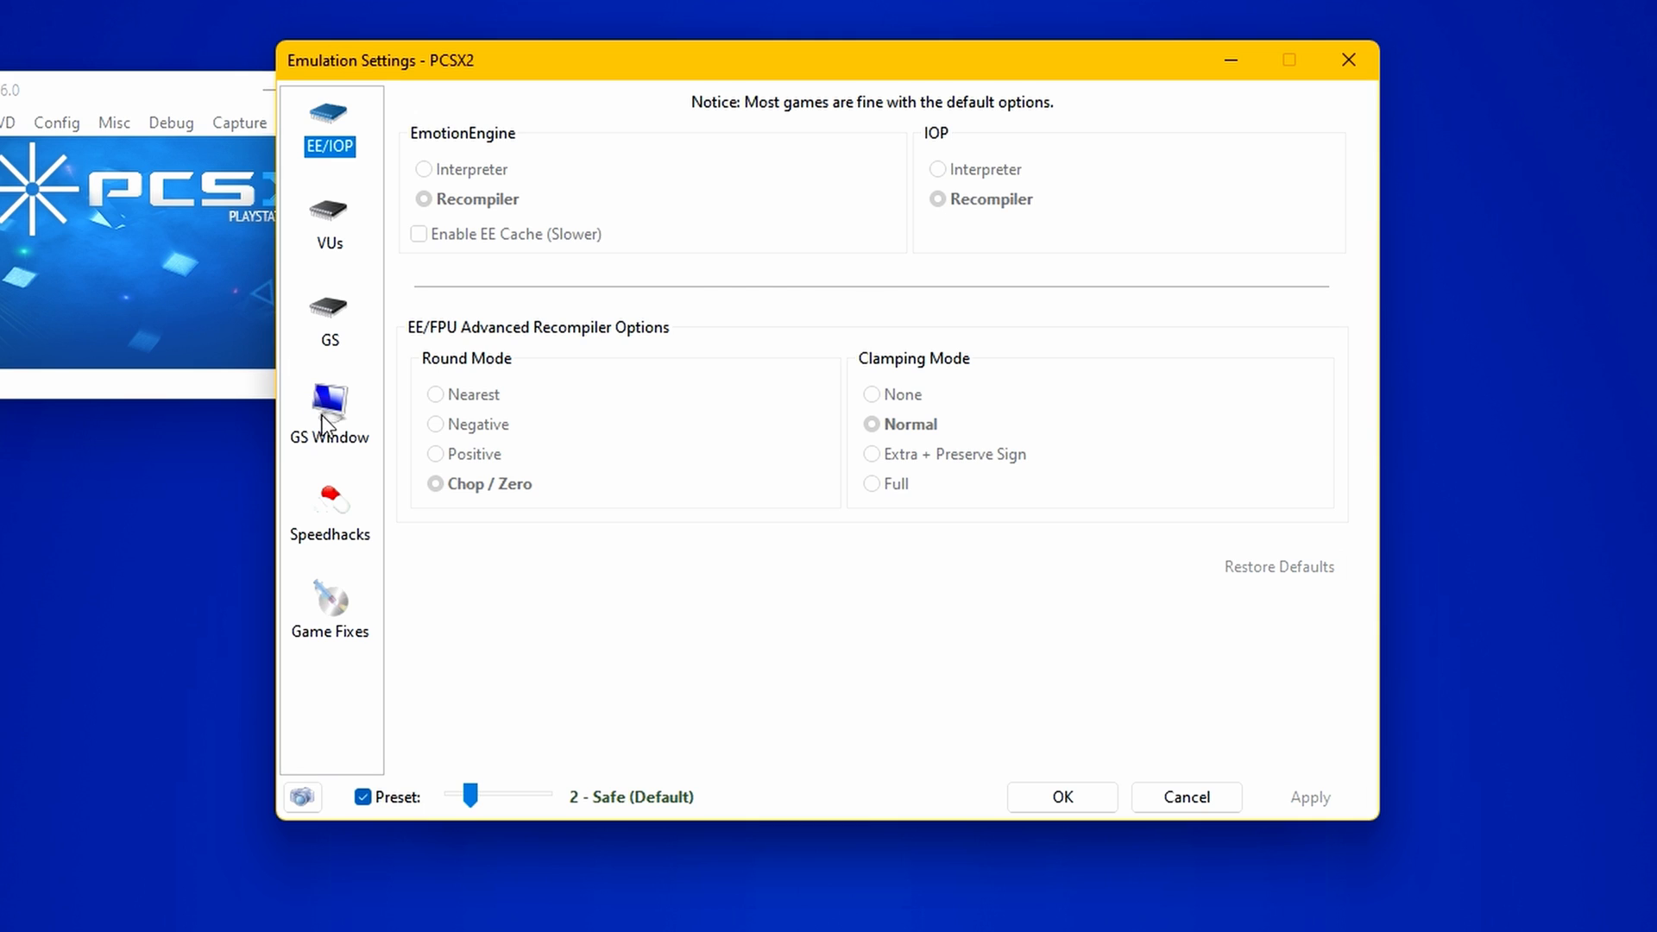
click(322, 418)
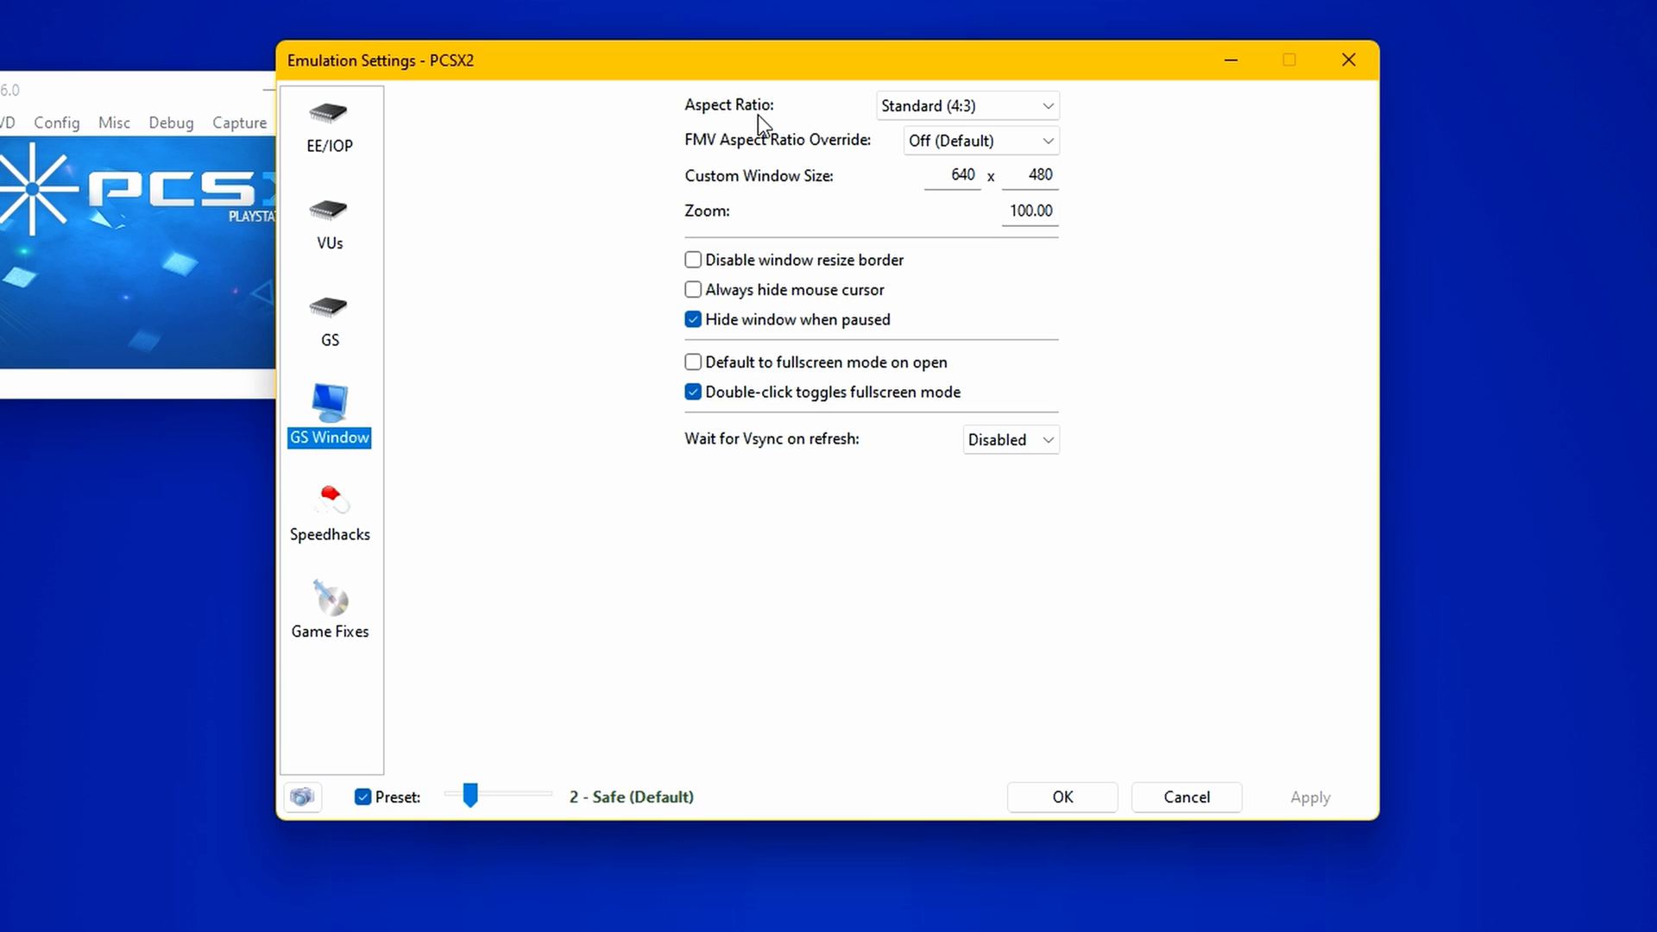
Set the aspect ratio to Widescreen (16:9) and the custom window size to 1920 x 1080.
click(1003, 107)
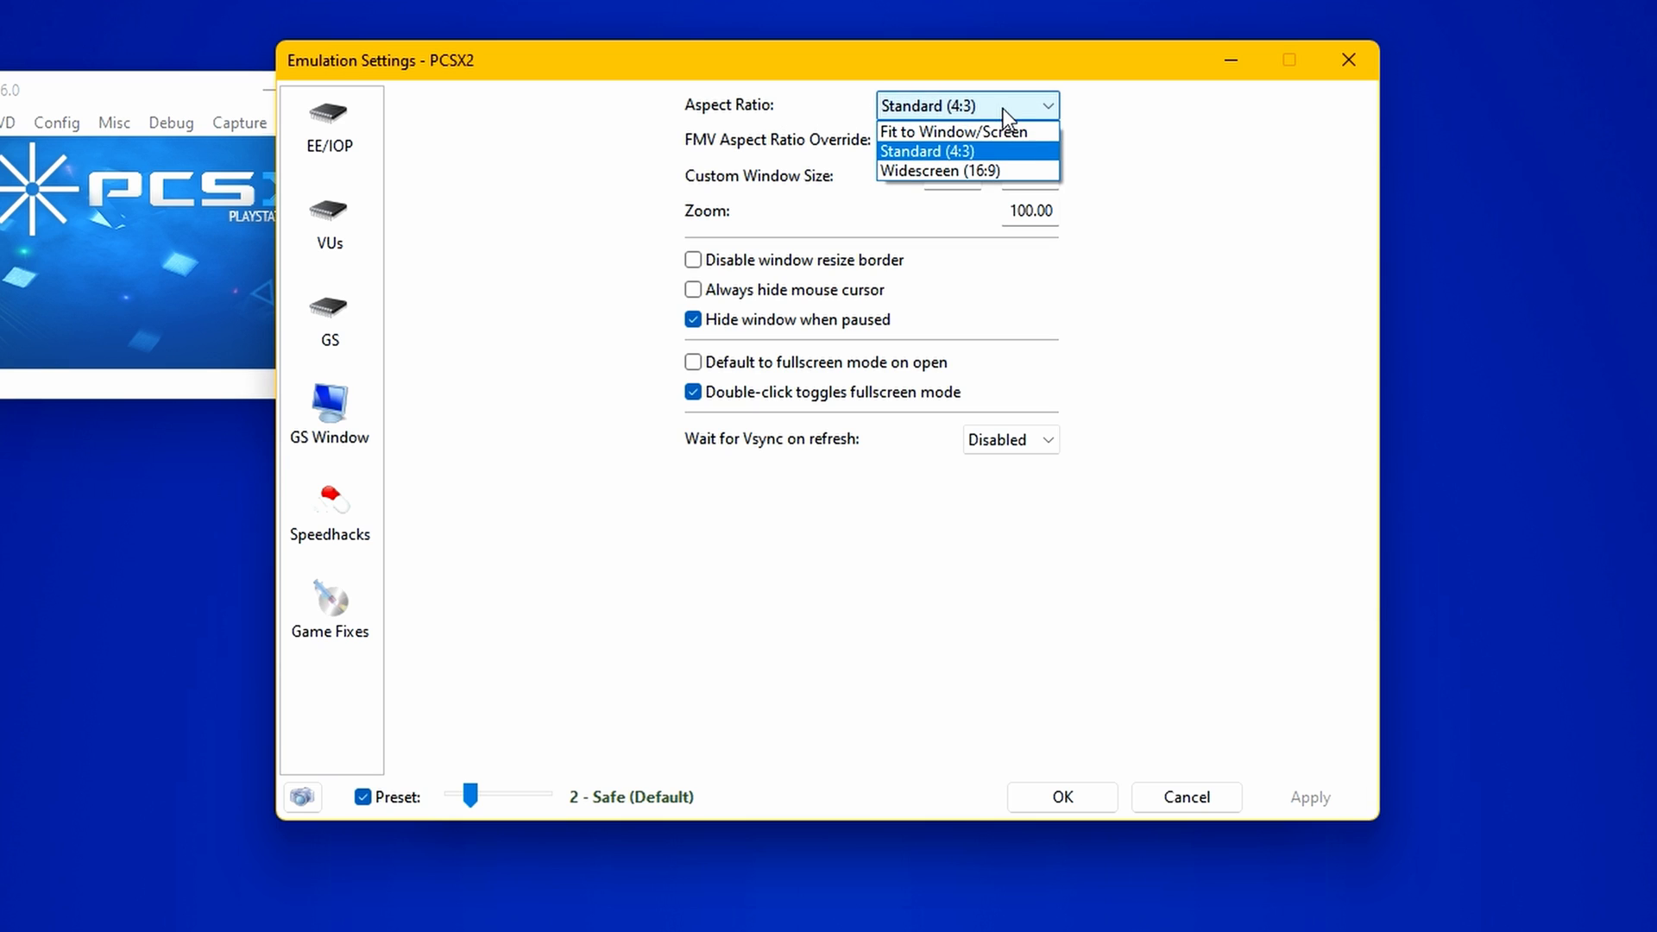
click(970, 171)
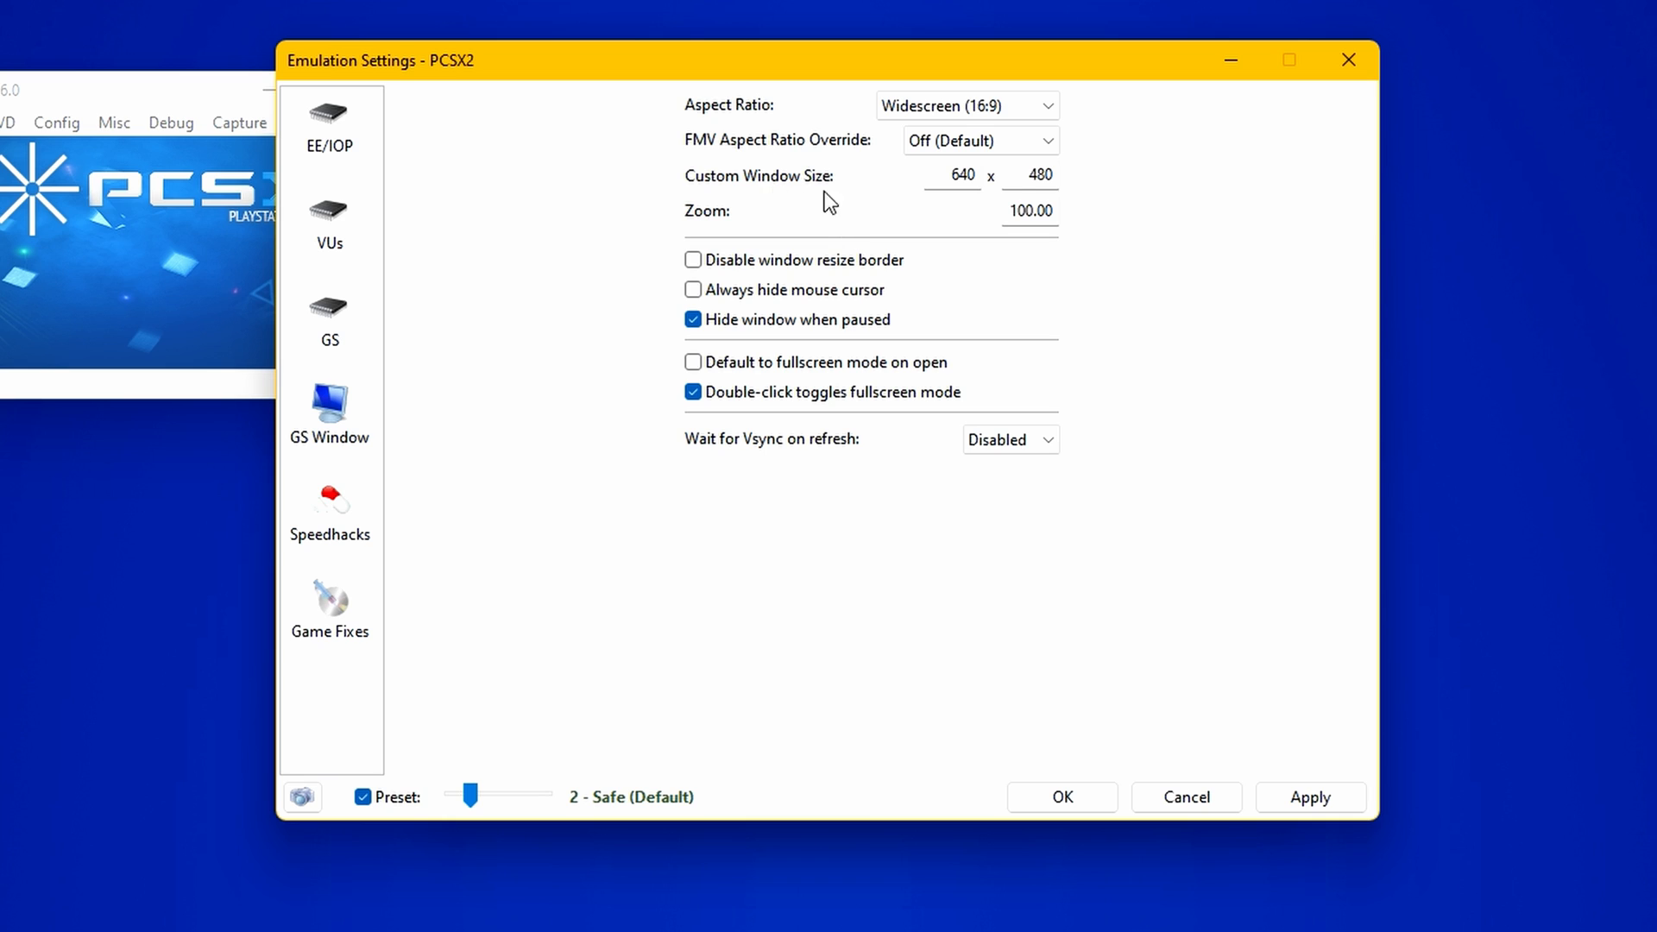
click(975, 176)
key(BackSpace)
key(BackSpace)
key(BackSpace)
text(1920)
click(1047, 175)
key(BackSpace)
key(BackSpace)
key(BackSpace)
text(1080)
Change the custom window size to 3840 x 2160.
key(shift+Tab)
text(3840)
key(Tab)
text(21)
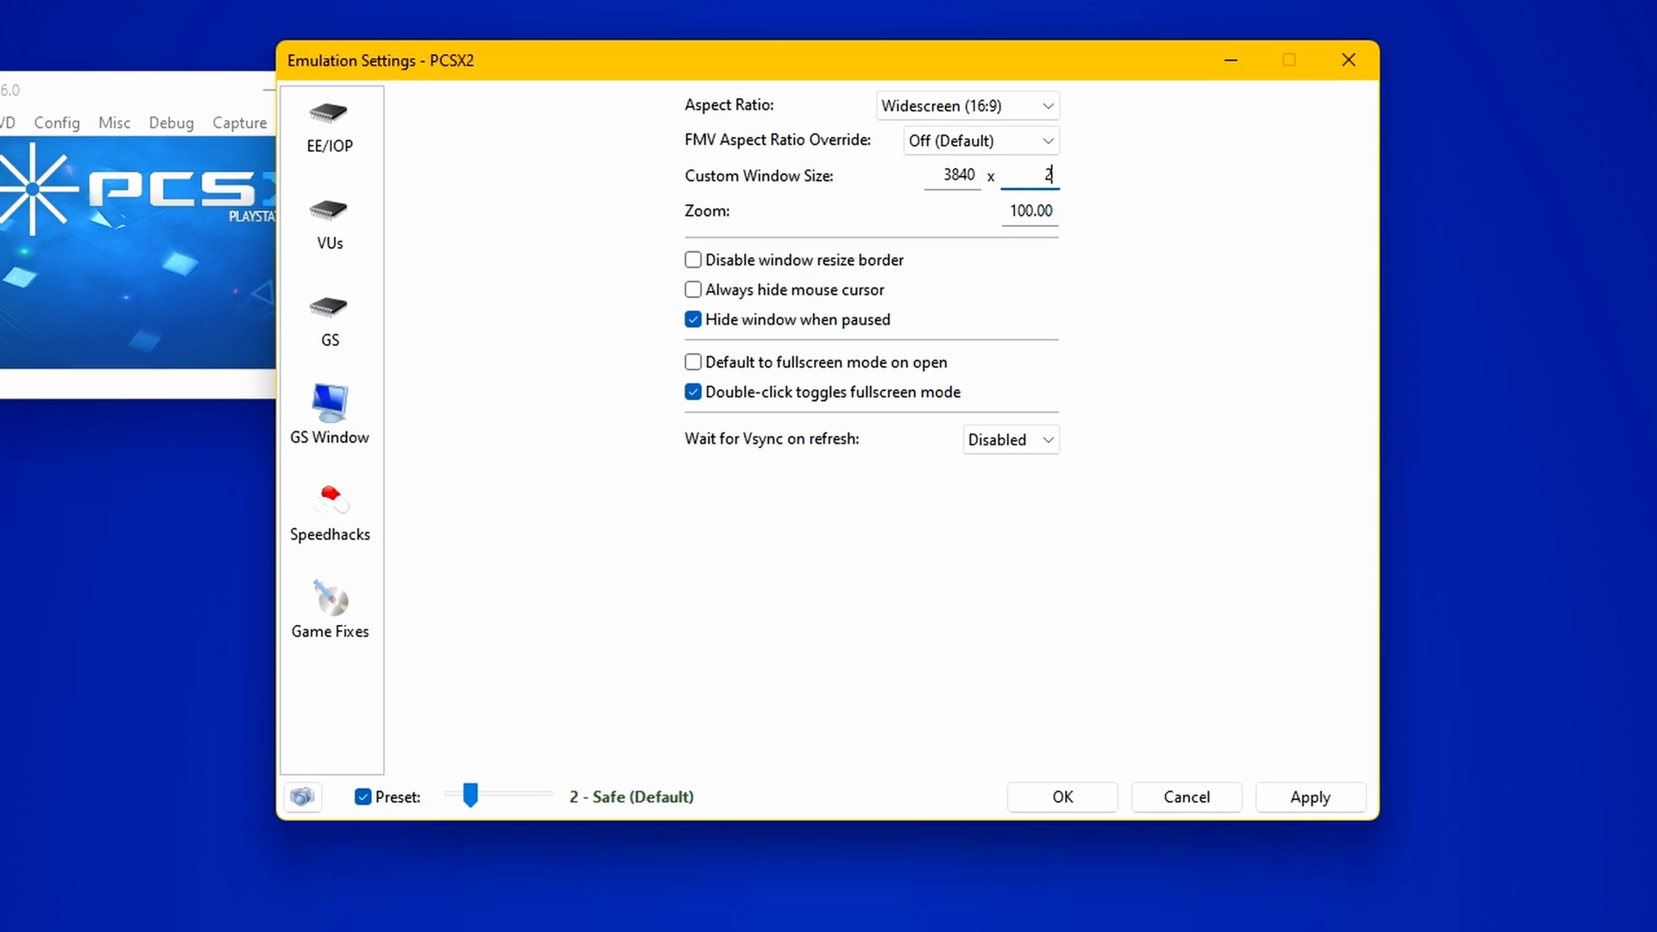
text(60)
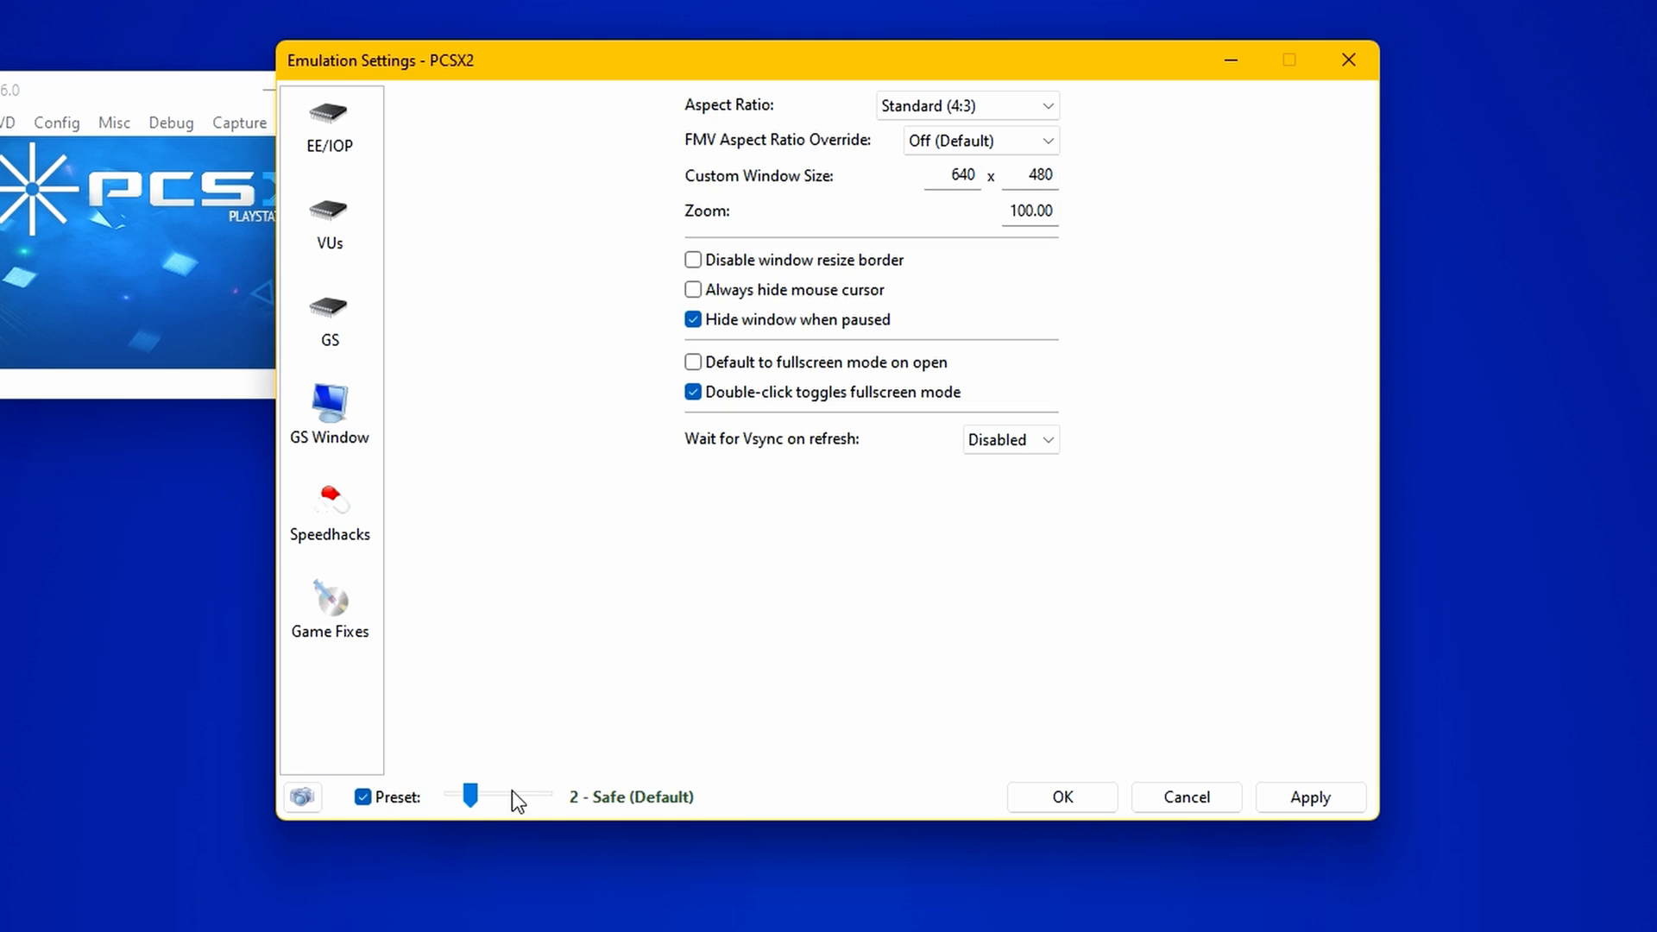
Try the 4 - Aggressive emulation preset and settle on 3 - Balanced.
mouse_move(469, 795)
mouse_down()
mouse_move(537, 799)
mouse_move(500, 799)
mouse_up()
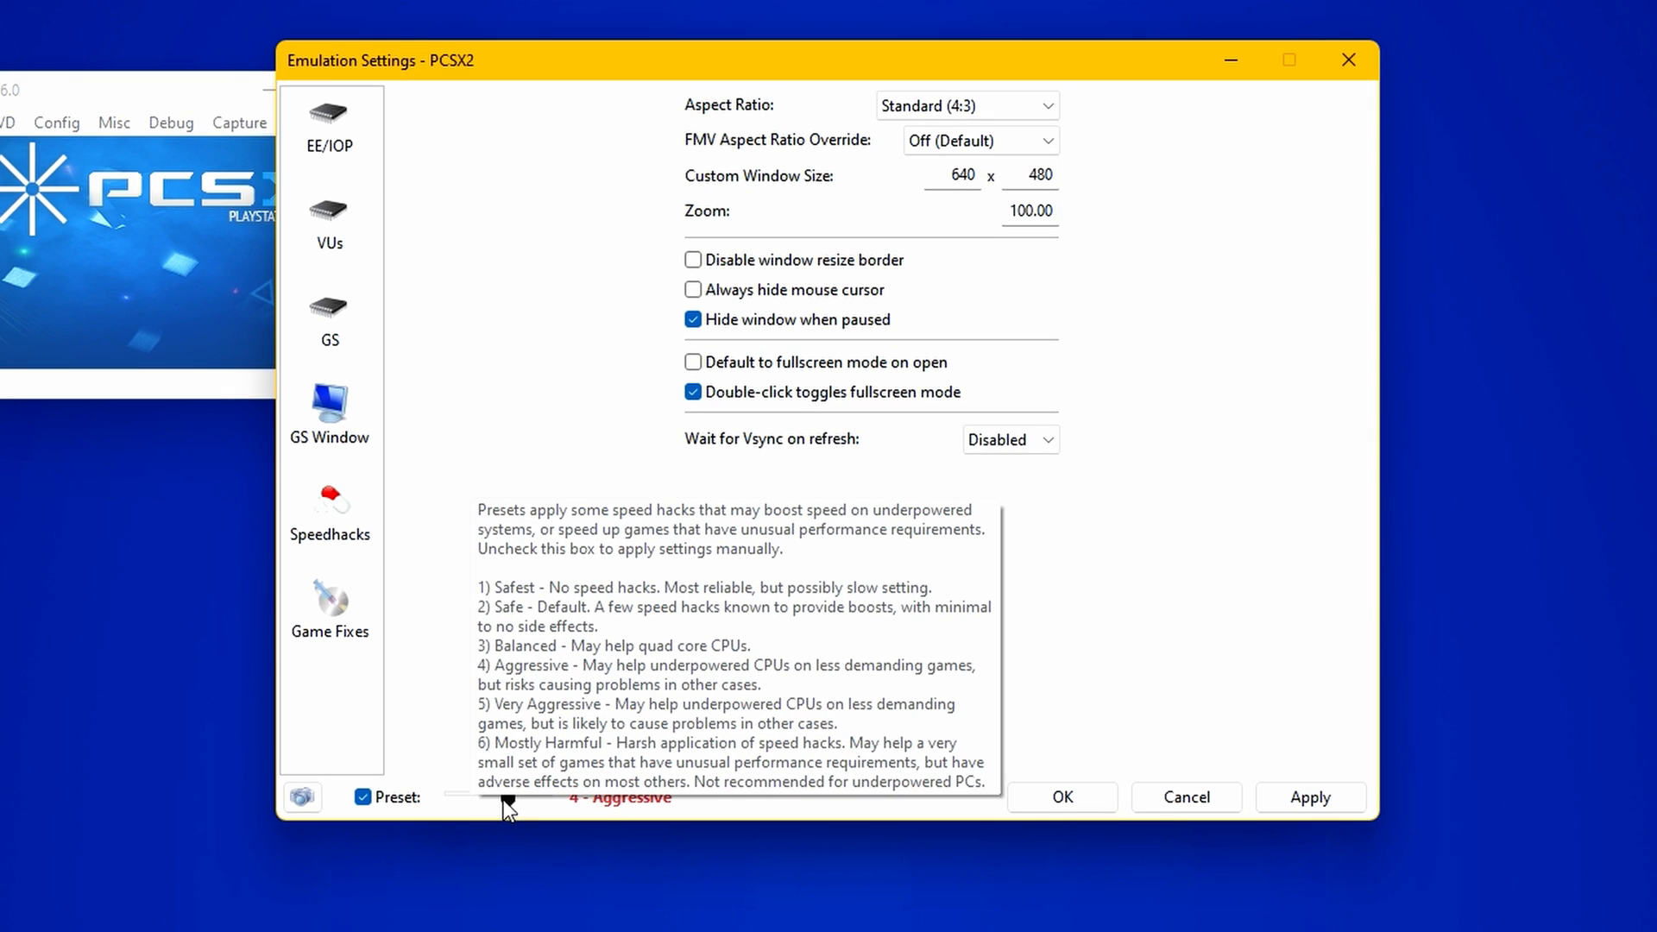
drag(422, 711, 369, 734)
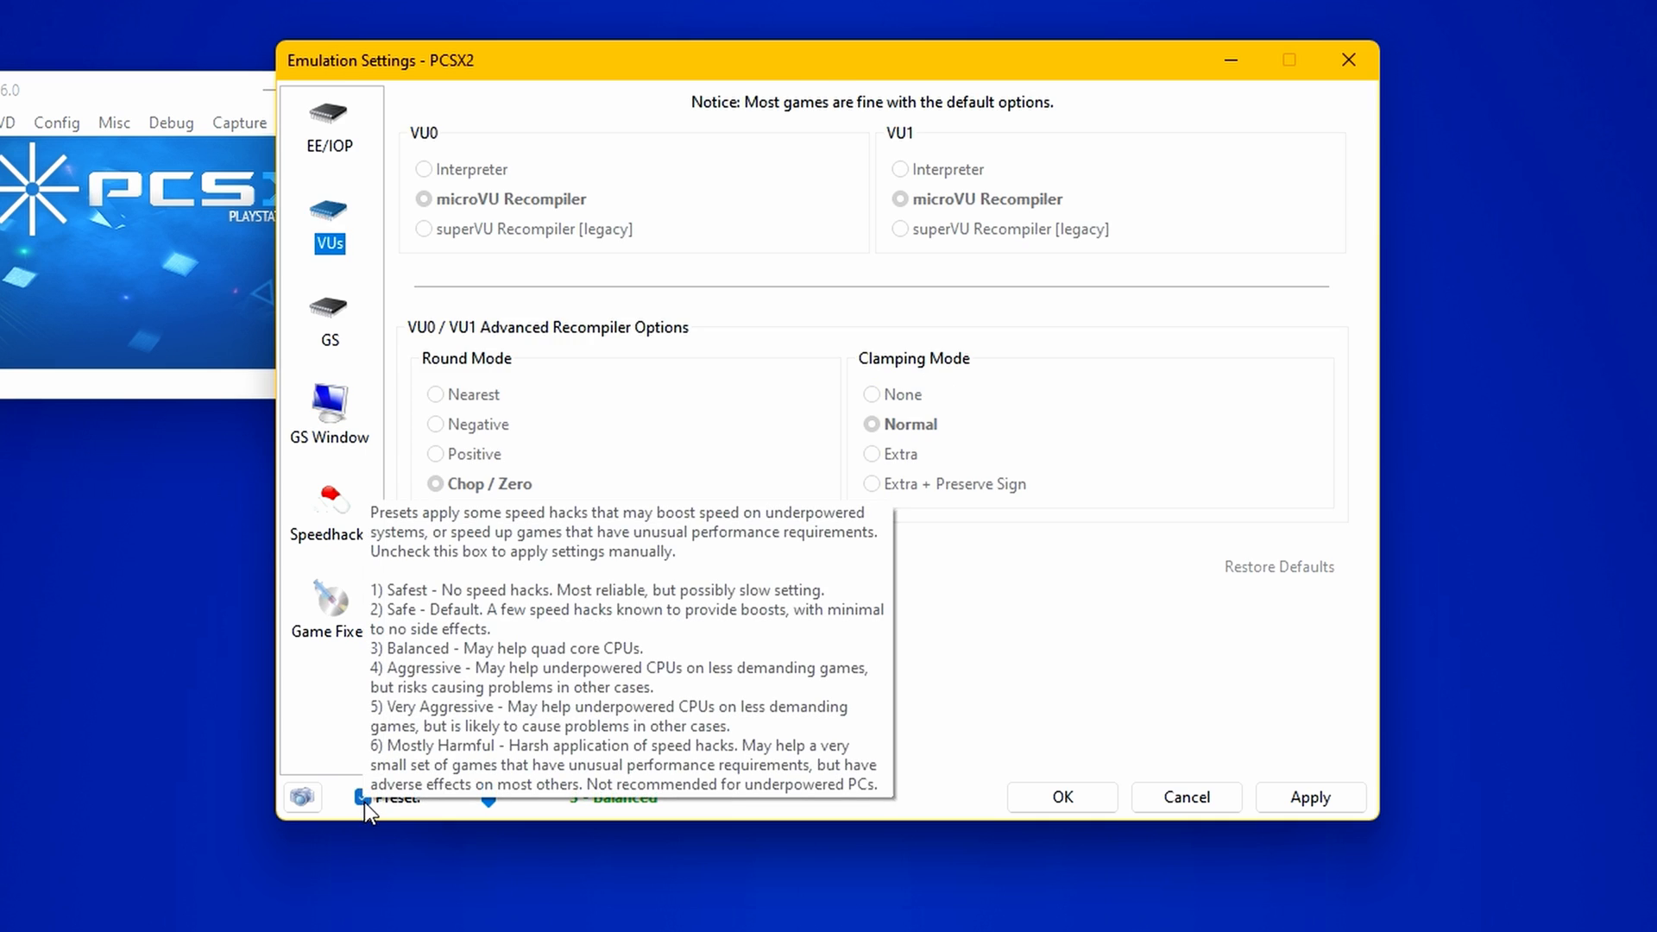
Turn off the preset to review the EE/IOP, GS and Speedhacks options, and turn it back on.
click(364, 797)
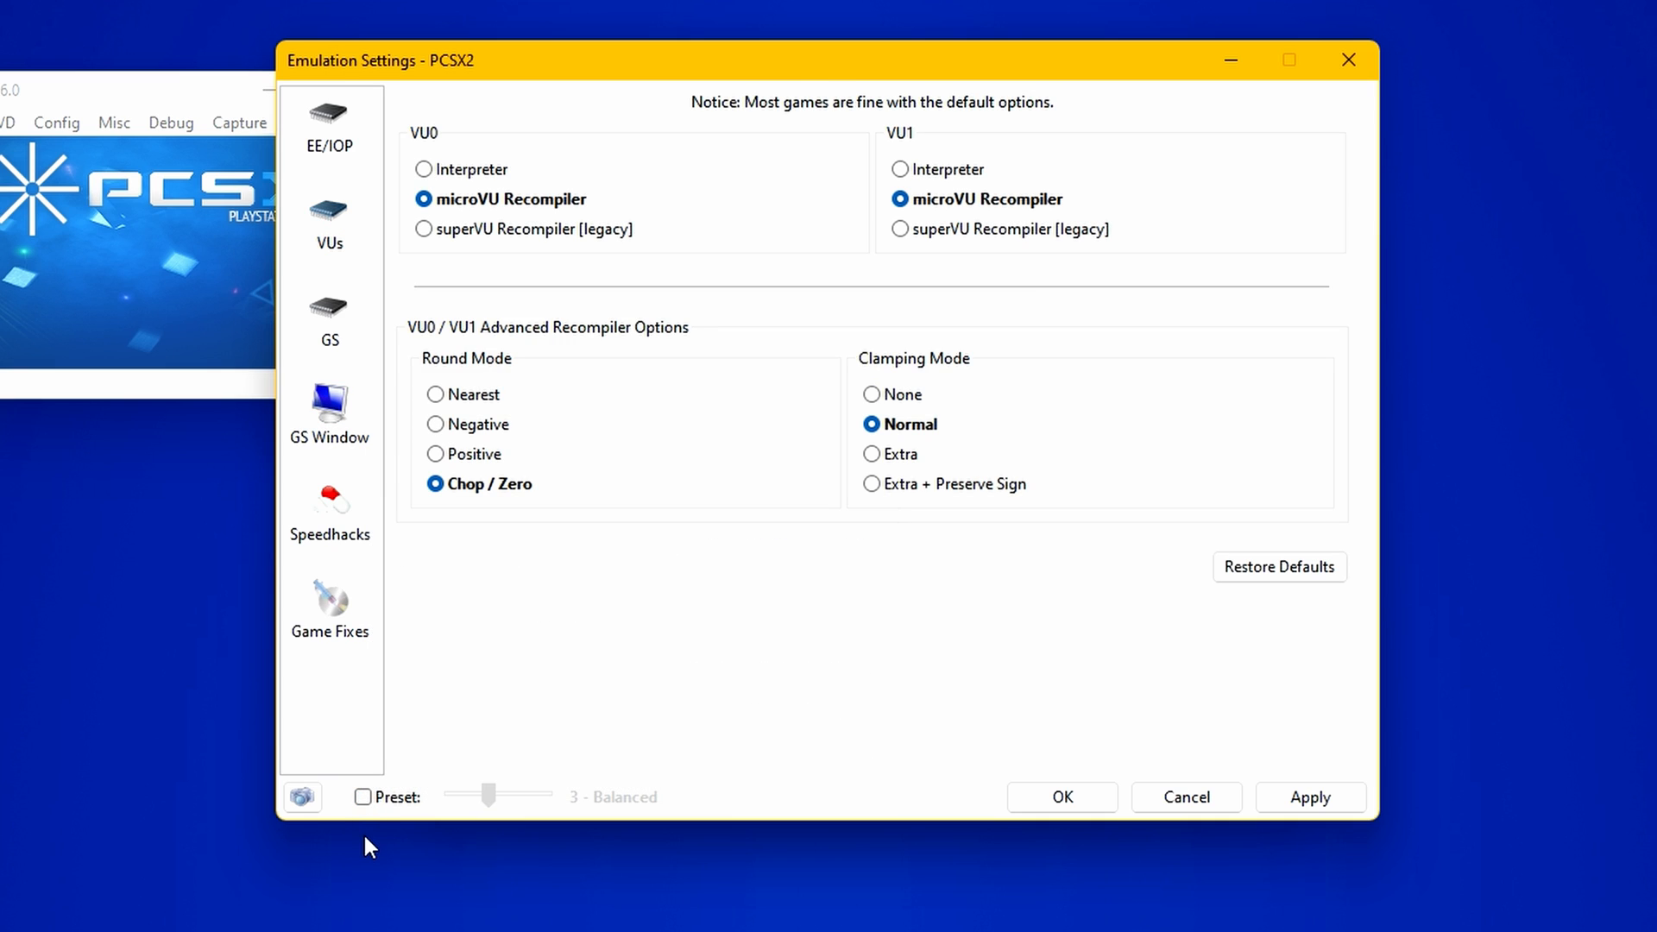
click(345, 117)
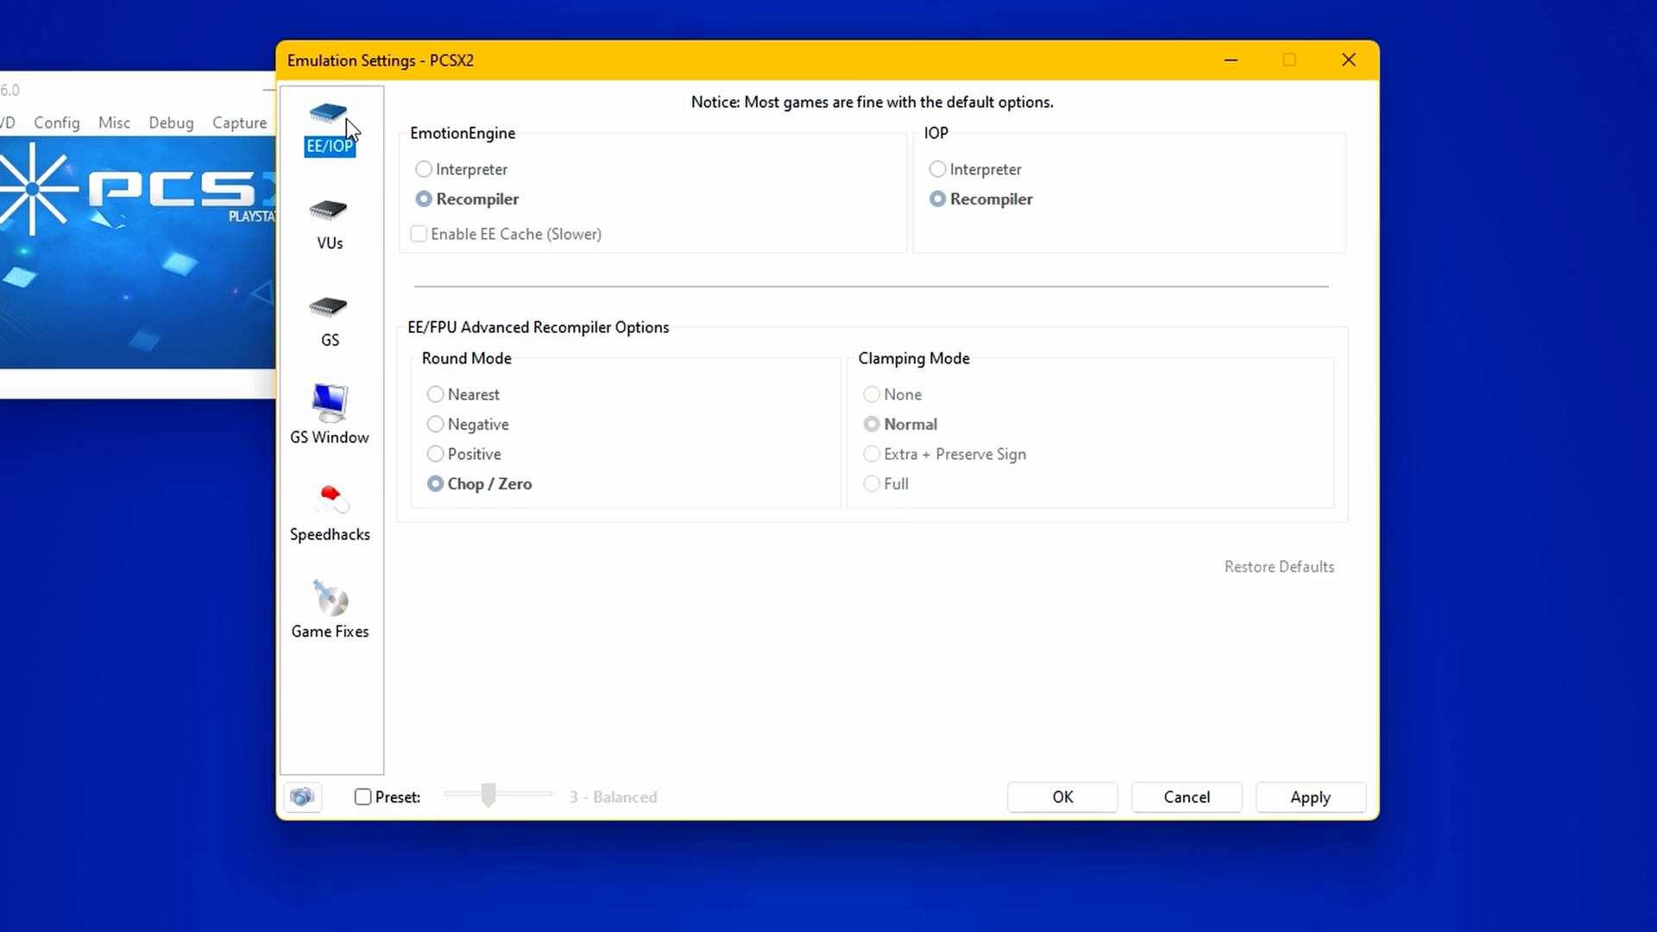
click(345, 317)
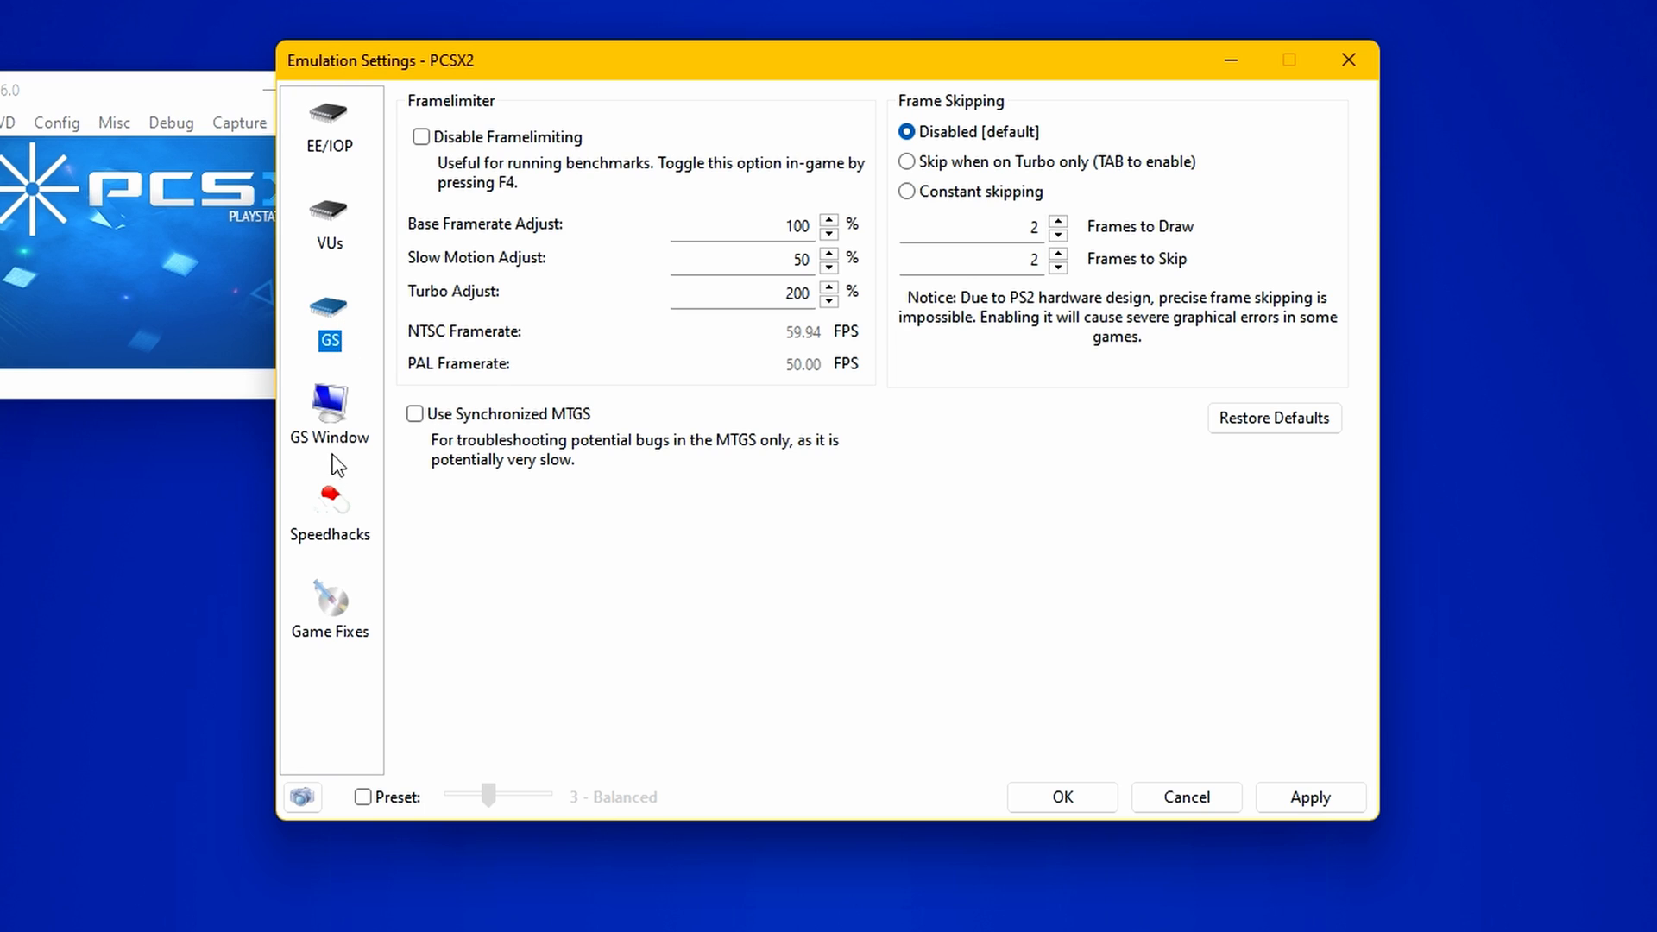
click(349, 512)
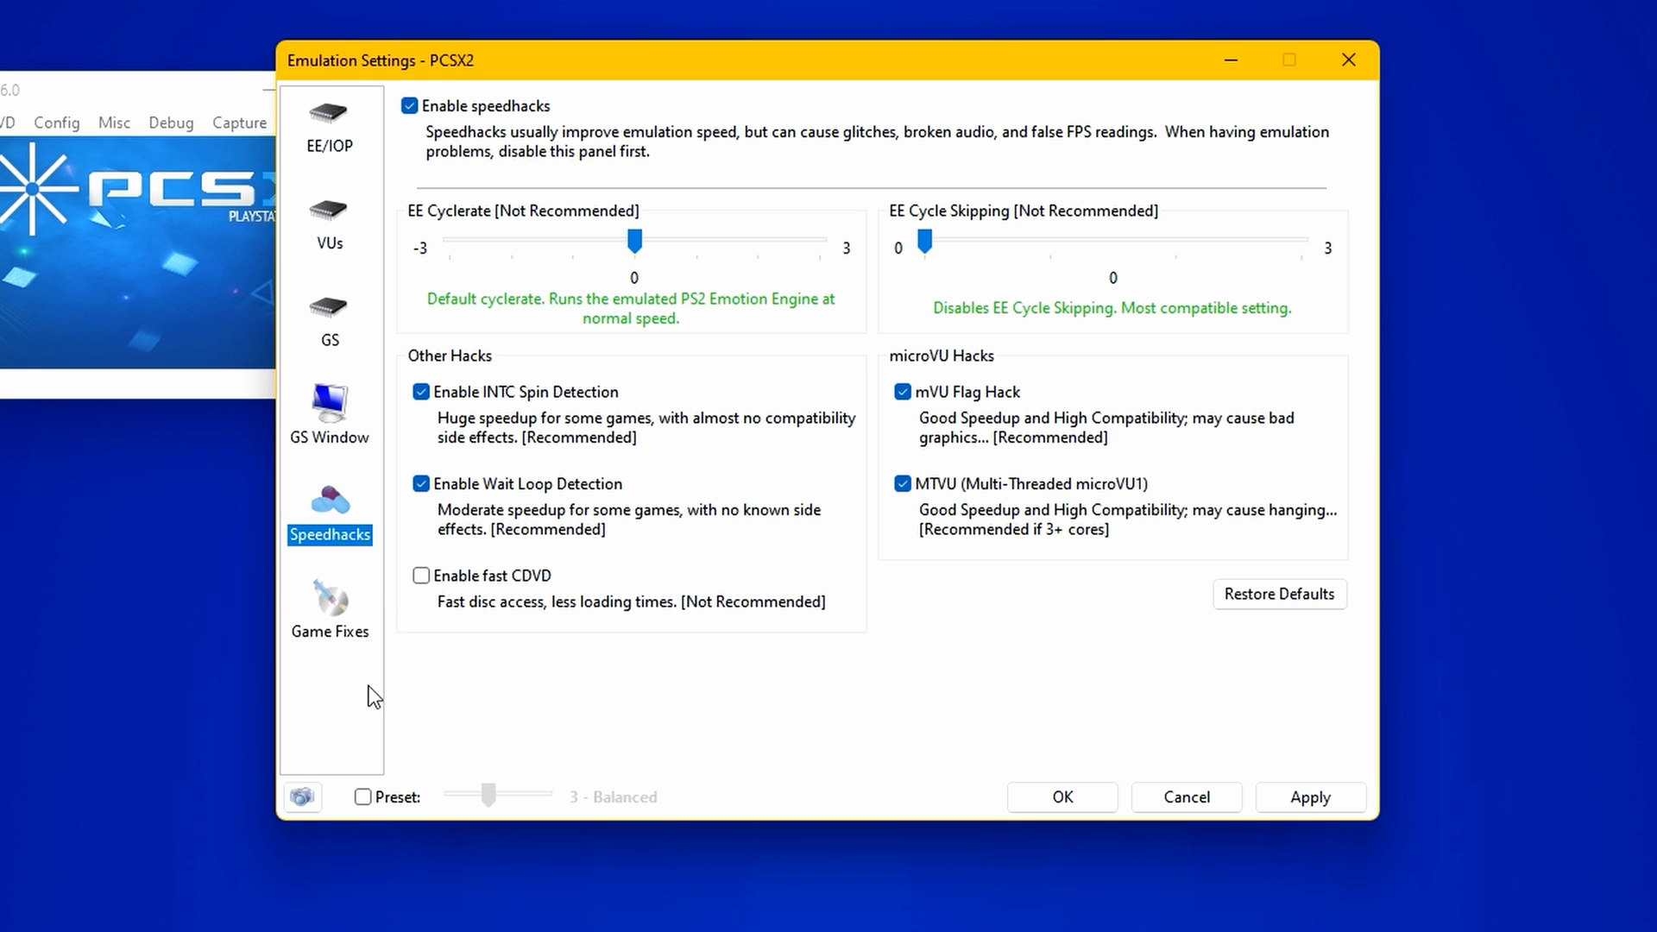
click(362, 796)
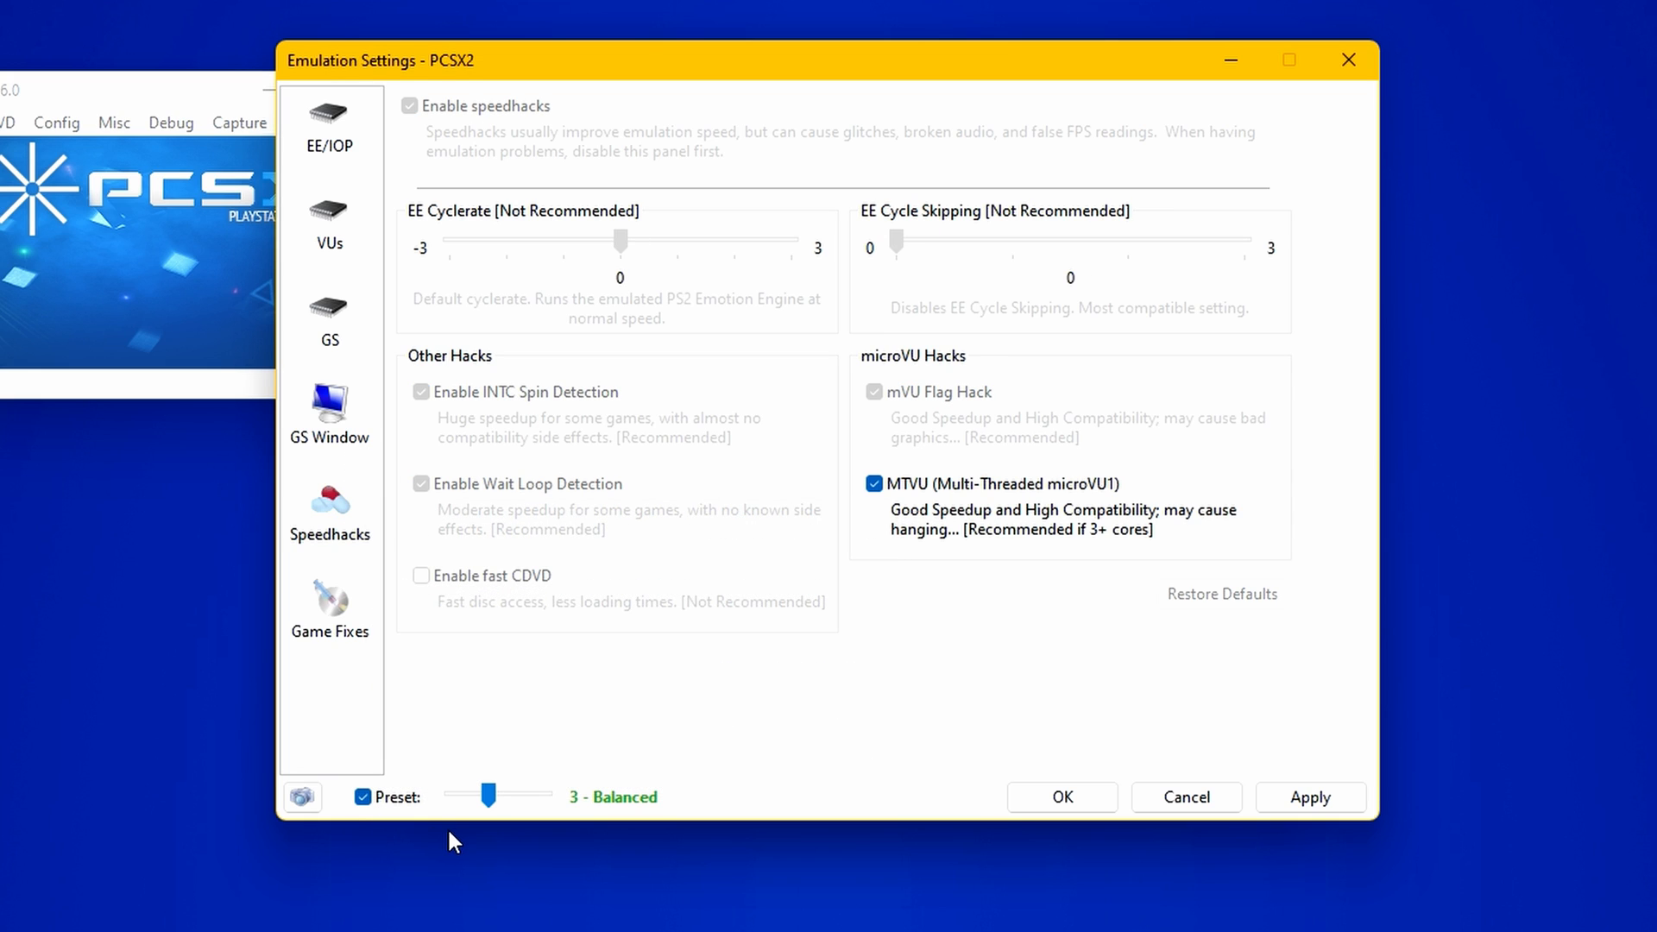
Apply the emulation settings and close their window.
click(1306, 799)
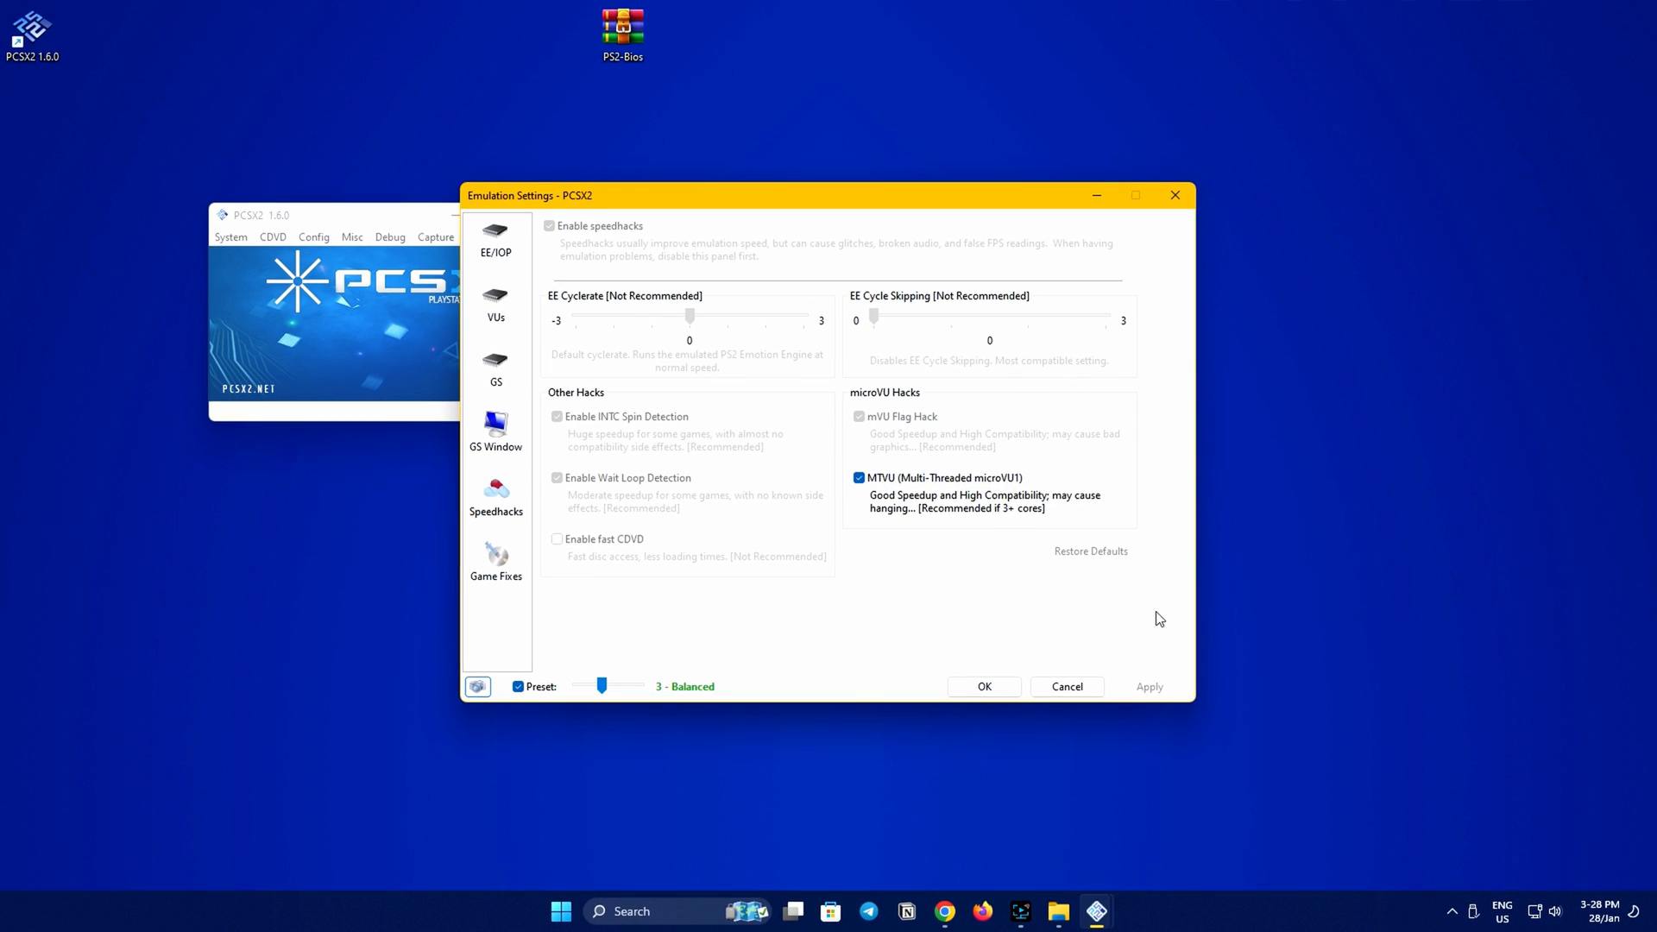
click(1176, 193)
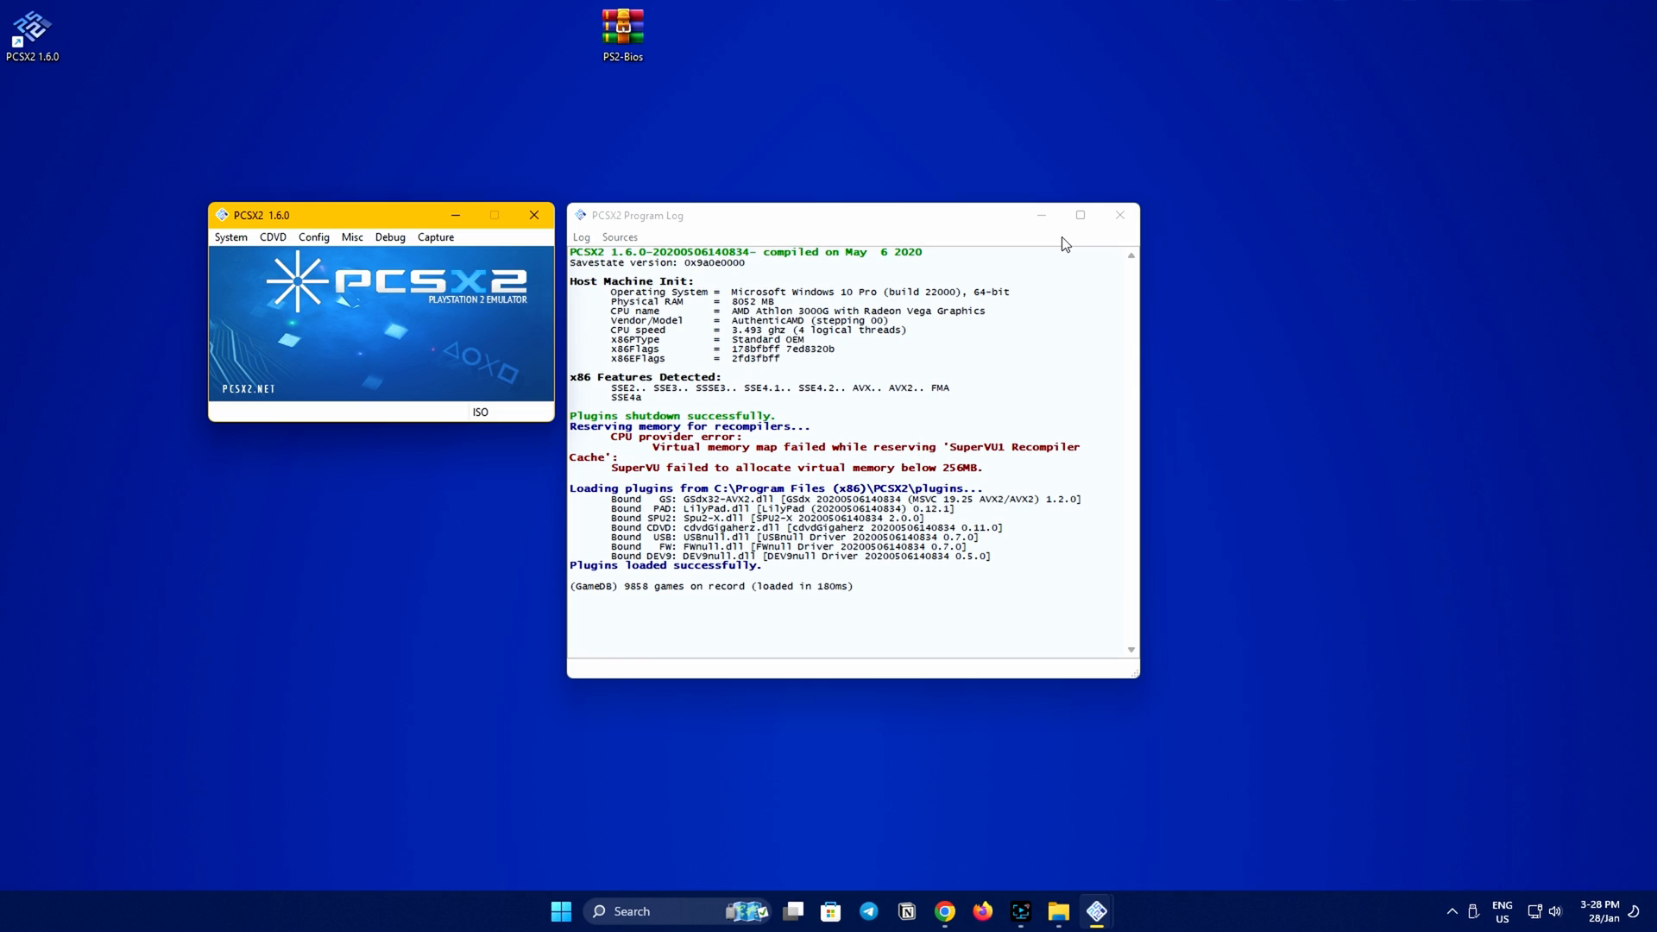
Open the LilyPad plugin settings for the controllers.
click(316, 240)
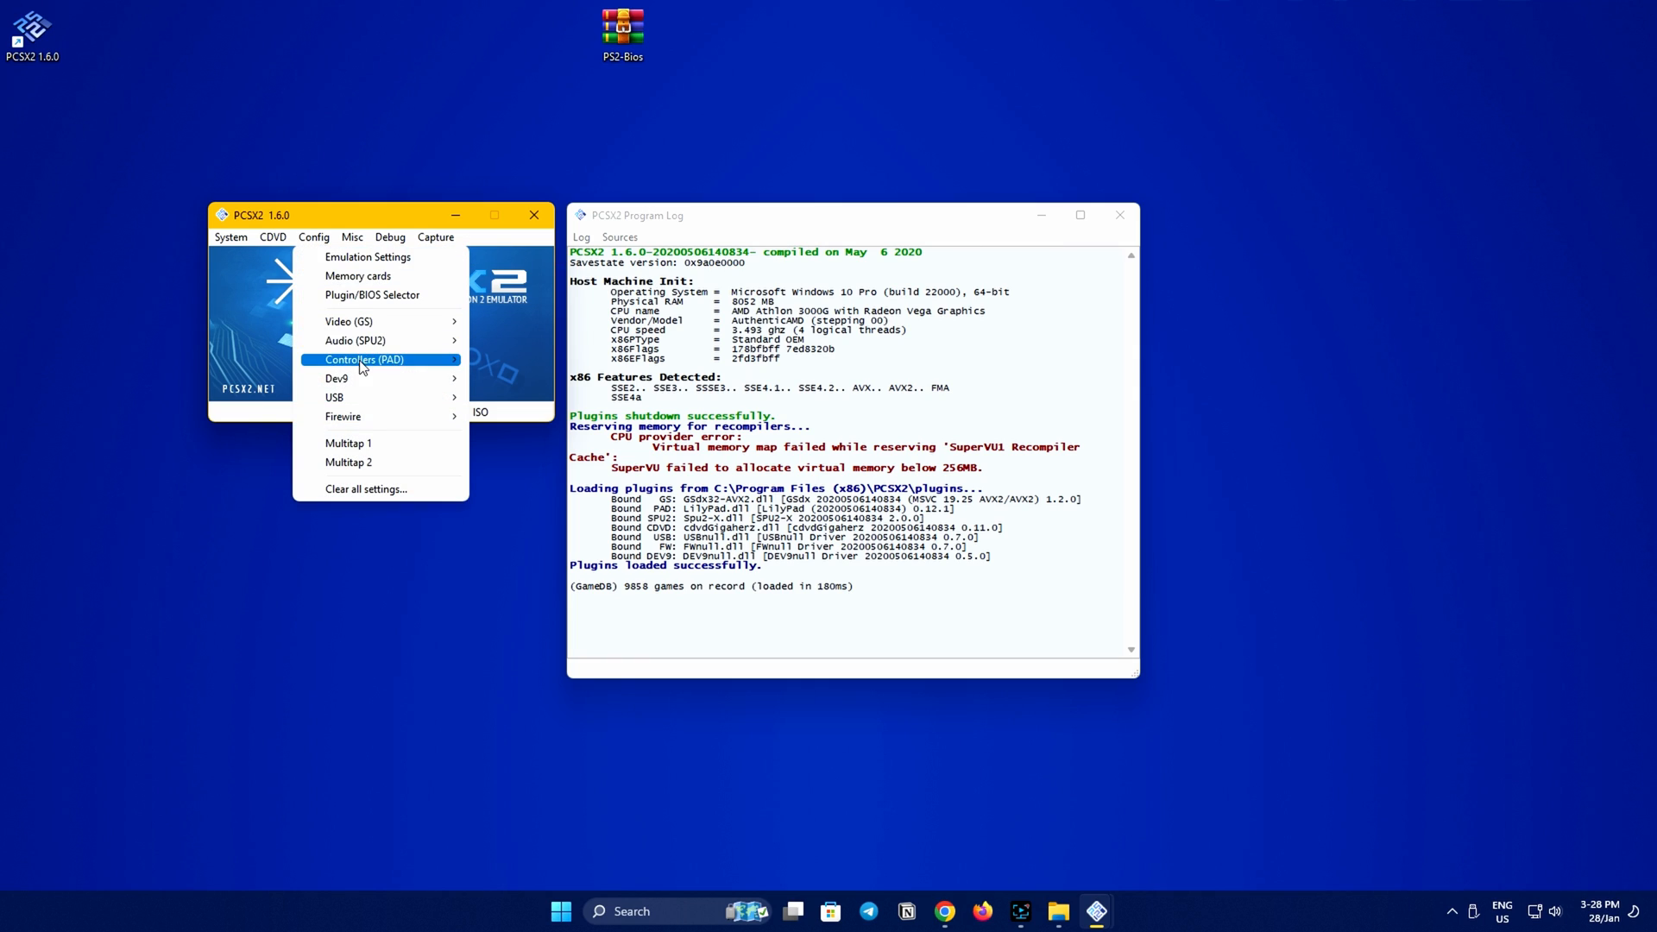
mouse_move(363, 361)
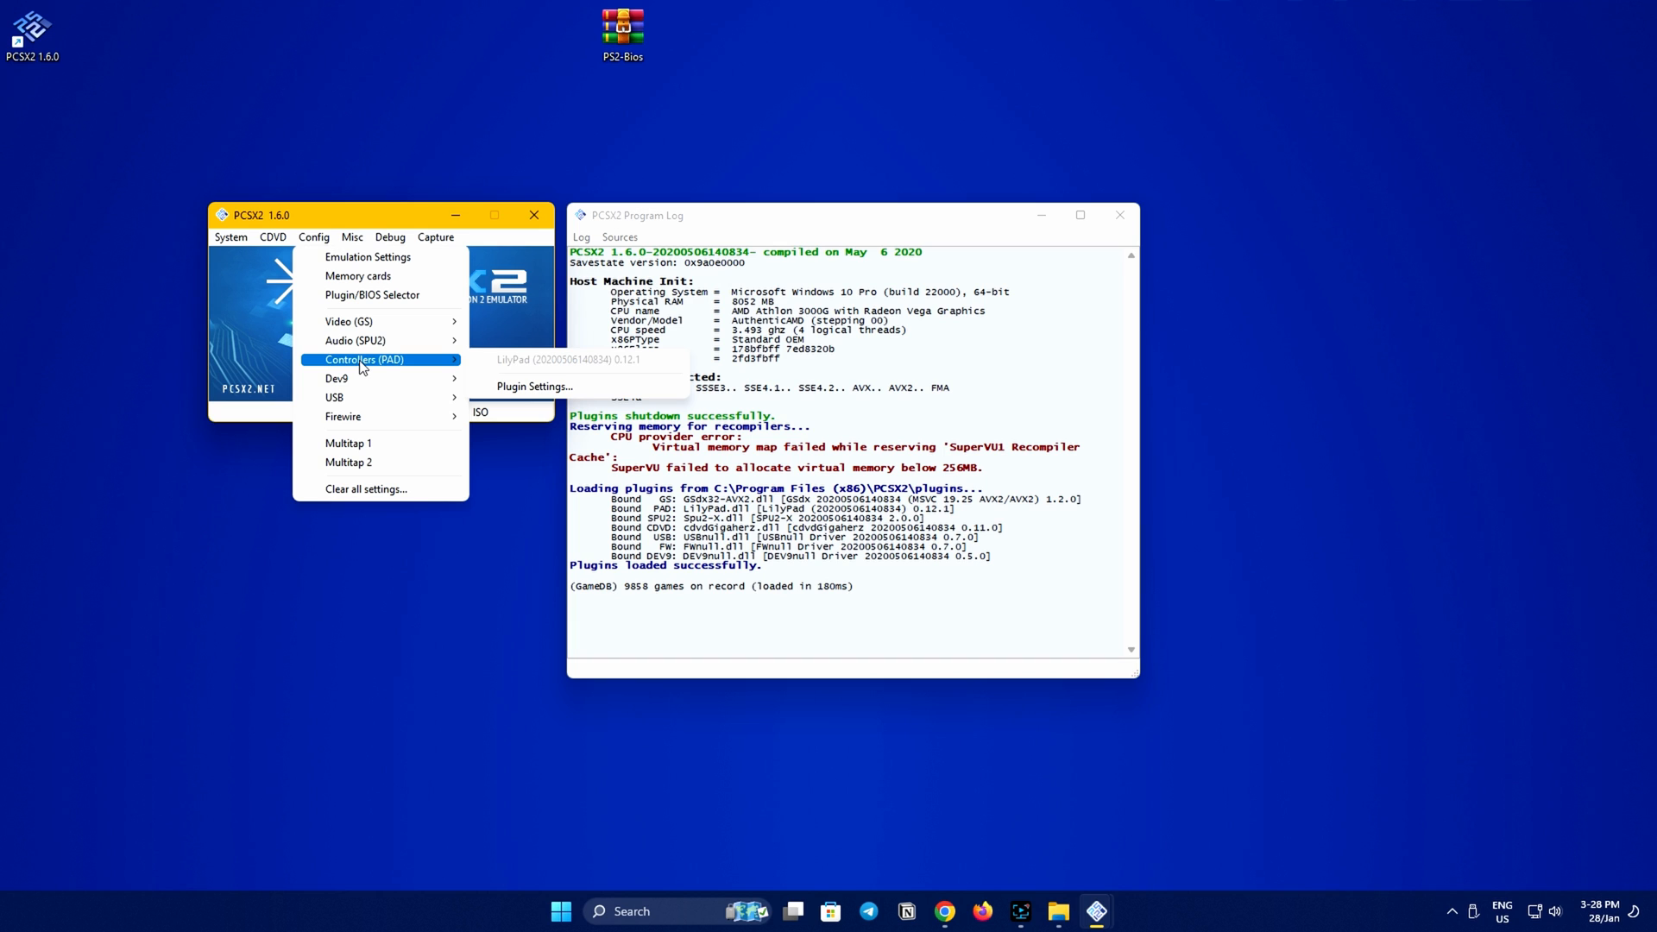
click(516, 387)
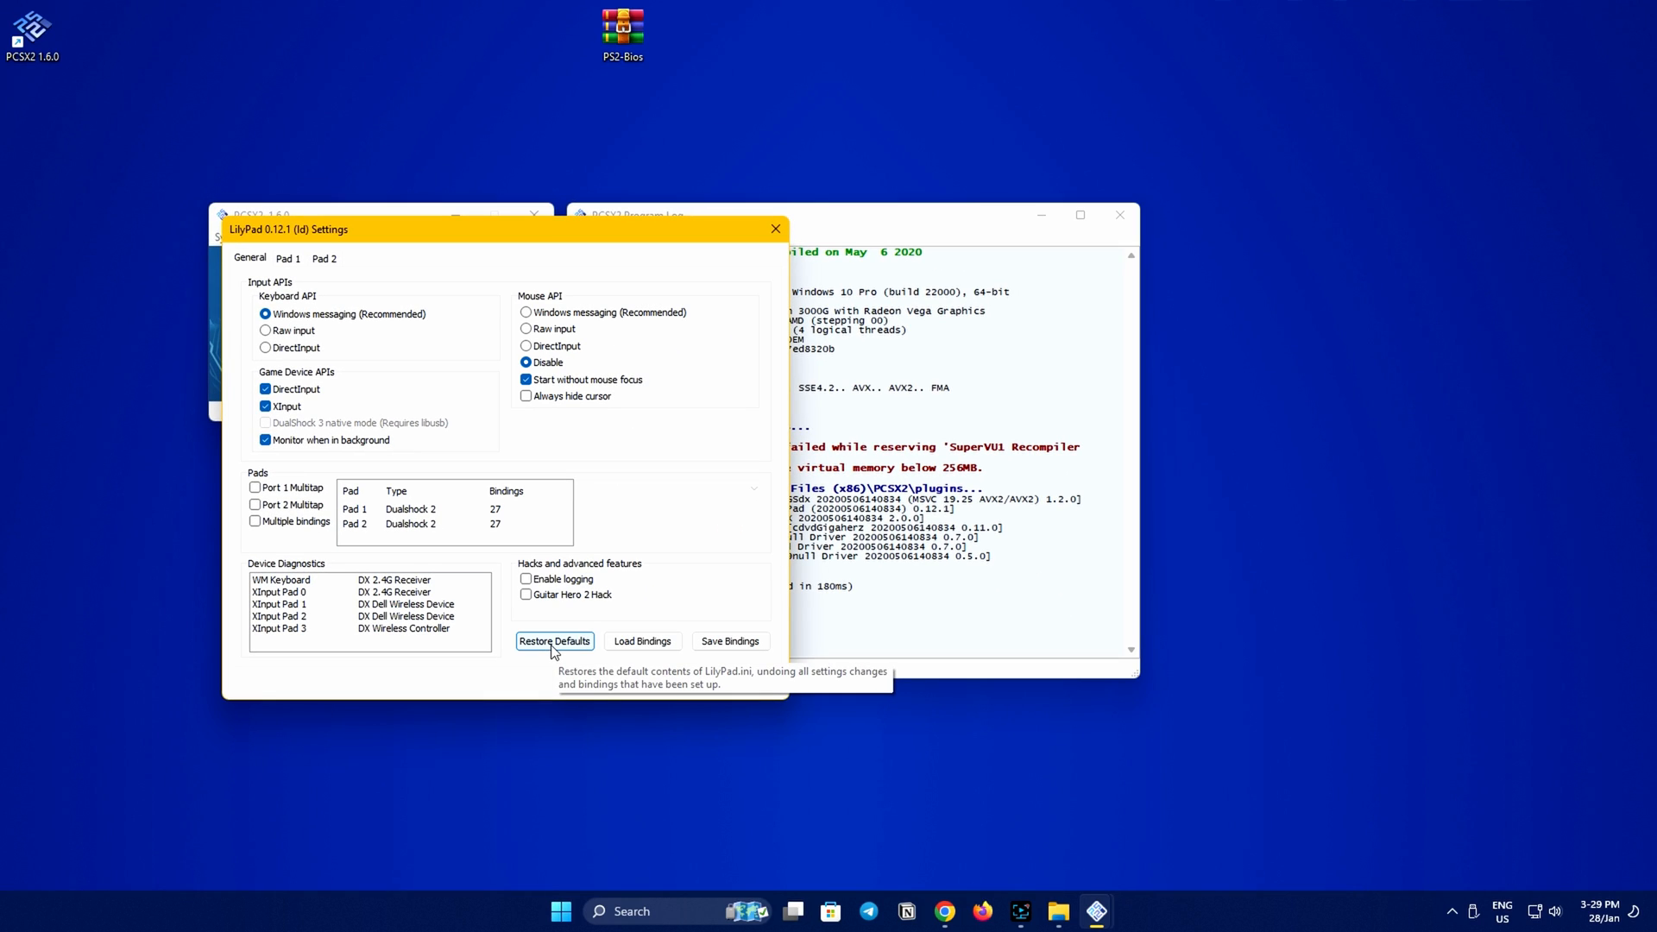
Restore LilyPad's default settings, confirming the reset, and open the bindings for Pad 1.
click(553, 641)
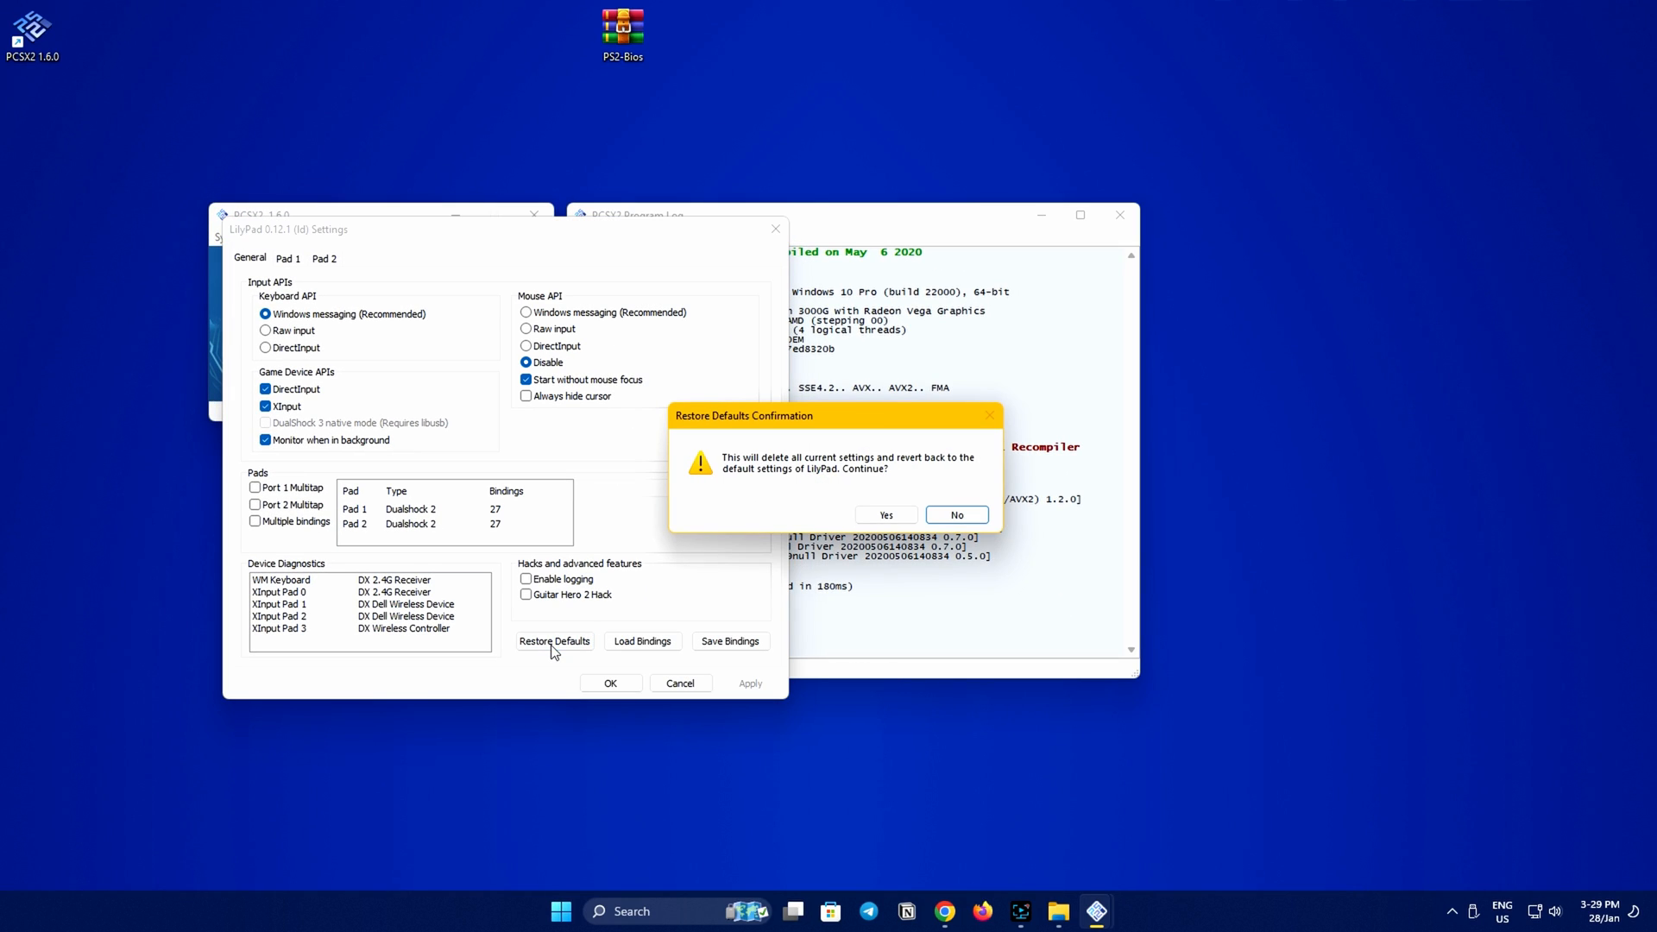
click(872, 522)
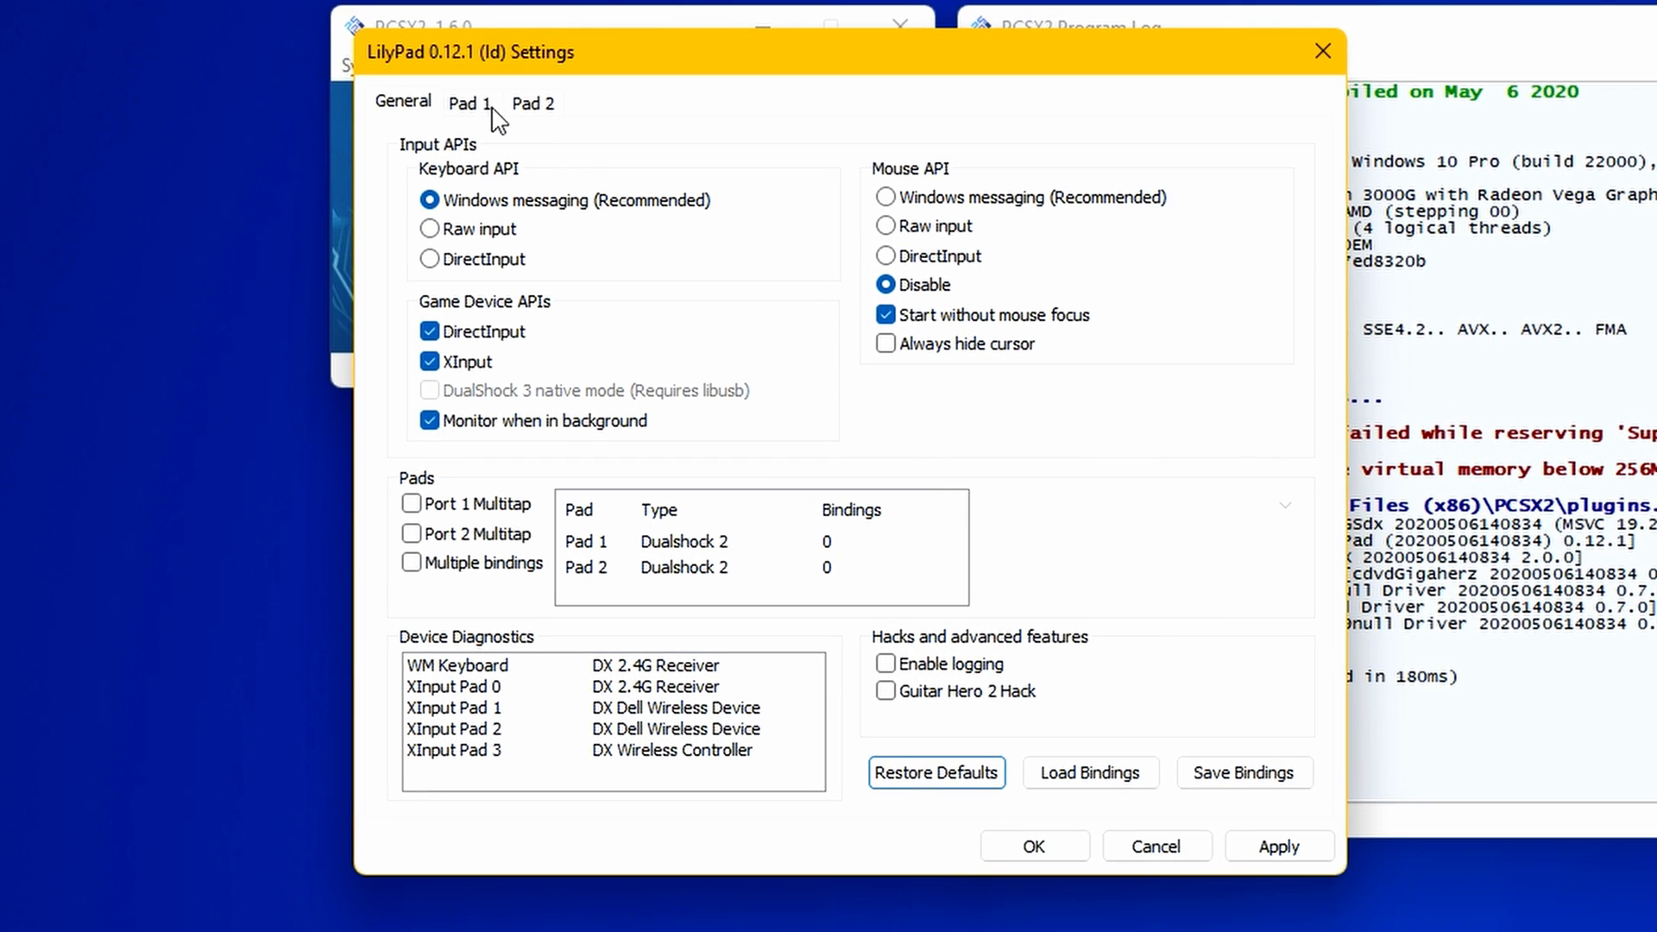
click(412, 169)
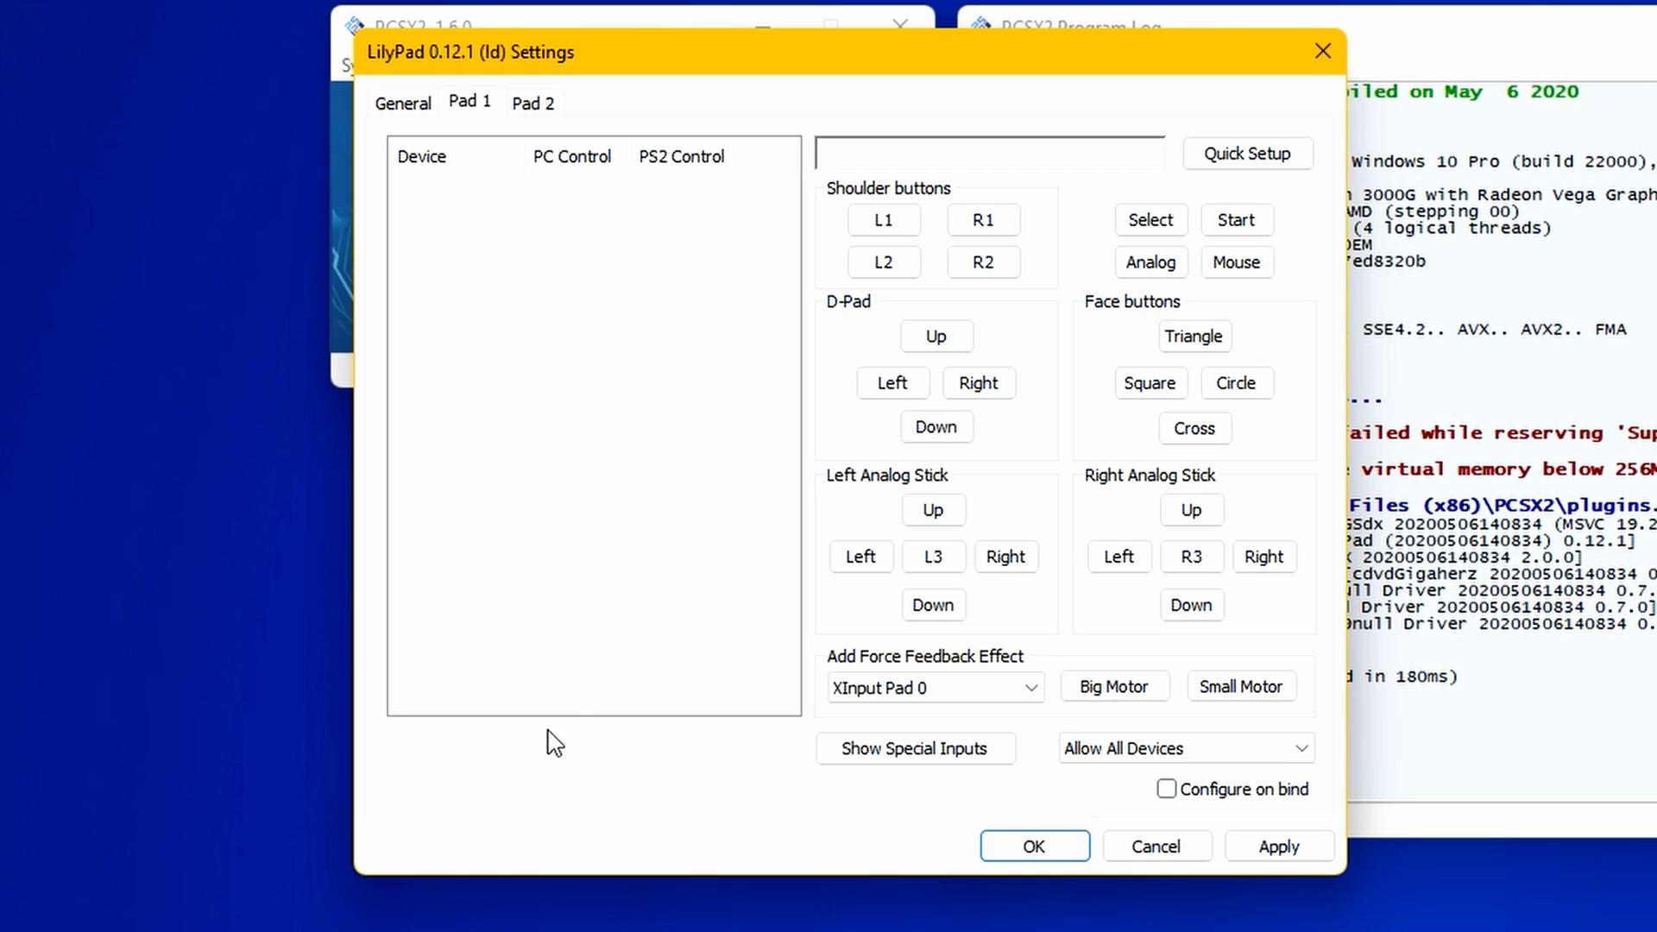
Bind Pad 1's D-Pad Left, Right, Down and Up to the matching directions on the wireless controller.
click(893, 384)
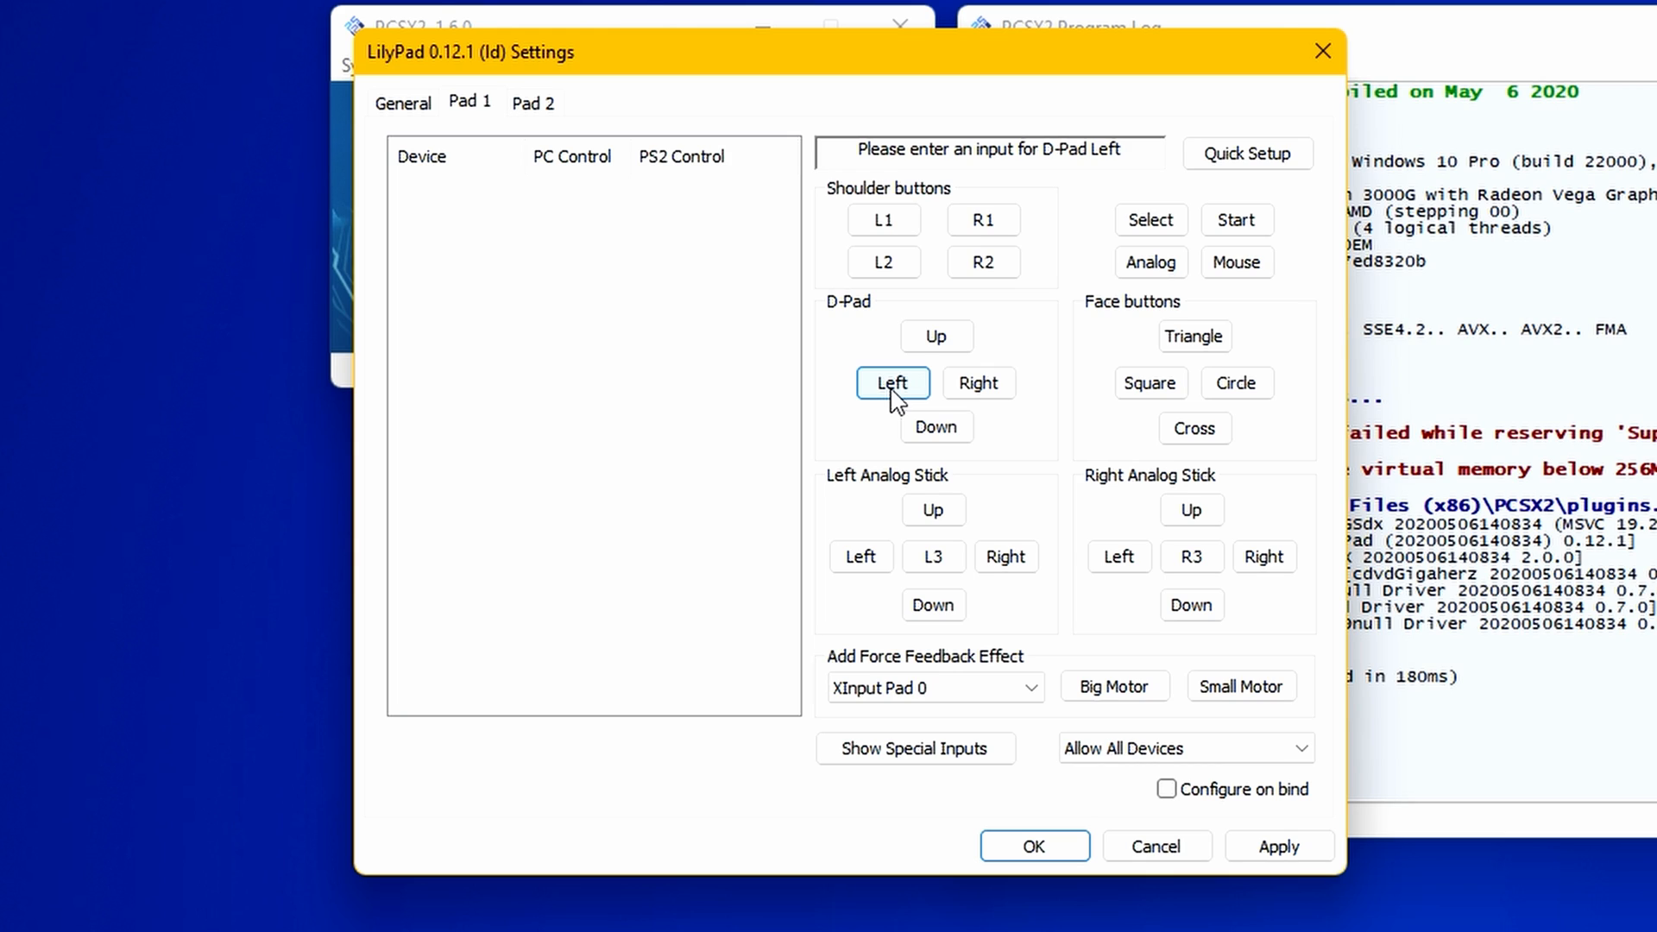
click(976, 384)
click(938, 429)
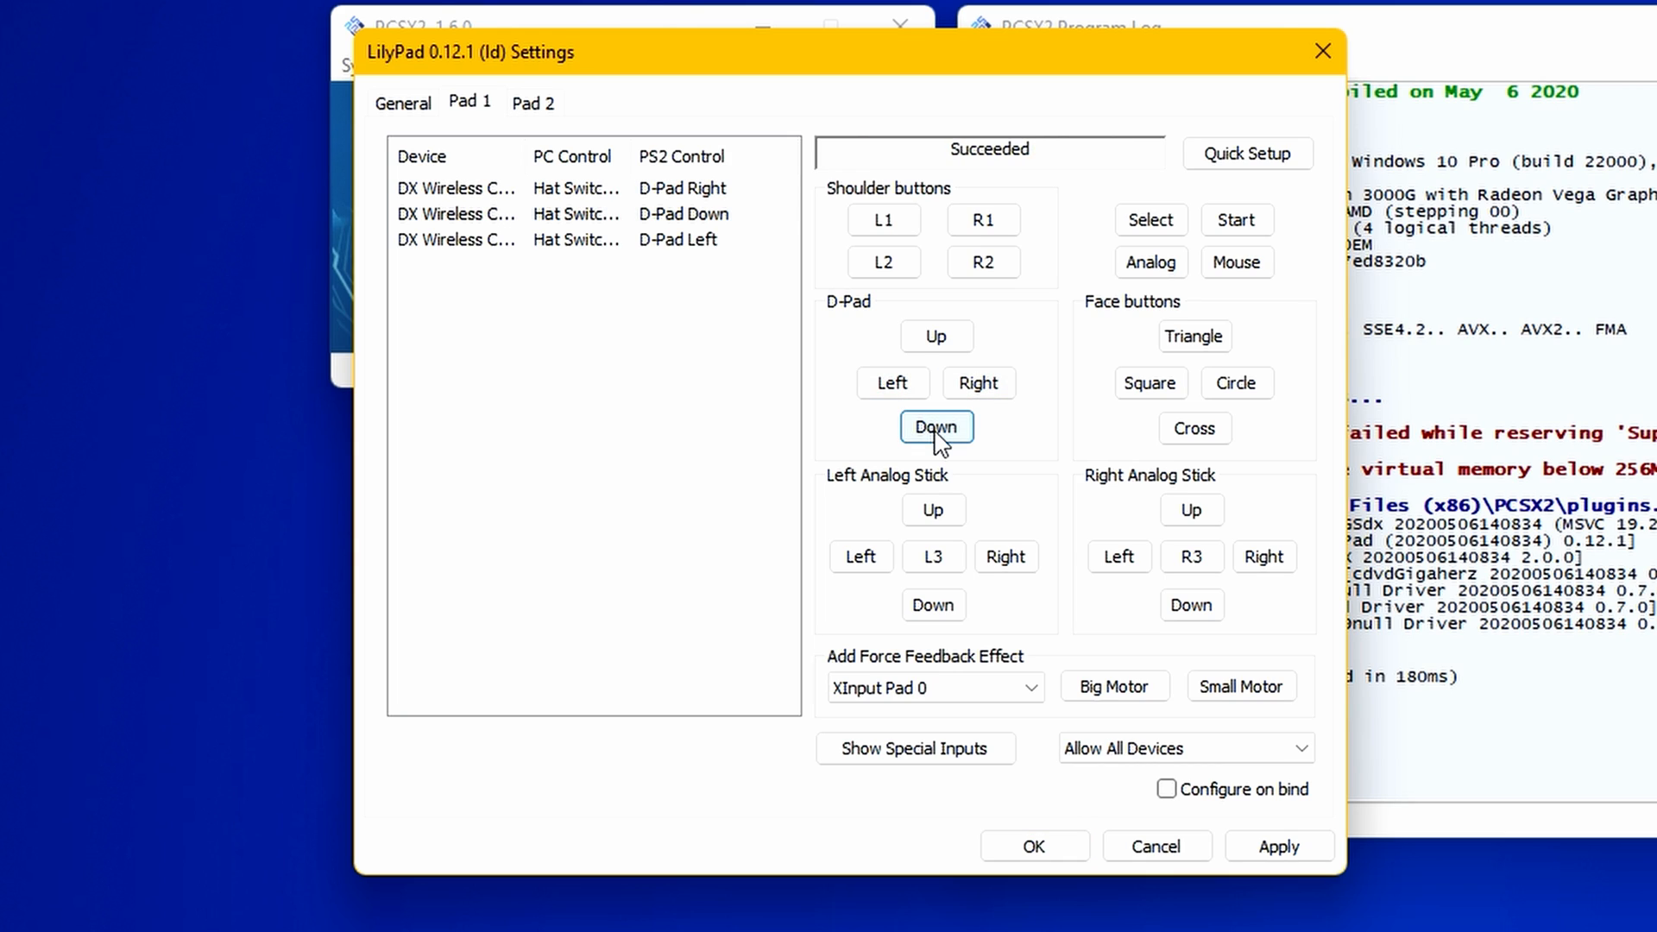
click(938, 338)
Bind Pad 1's shoulder buttons L1, R1, L2 and R2 to the wireless controller.
click(883, 220)
click(982, 222)
click(884, 262)
click(982, 264)
Bind Pad 1's Select and Start buttons and the Triangle, Square, Circle and Cross face buttons to the controller.
click(1150, 222)
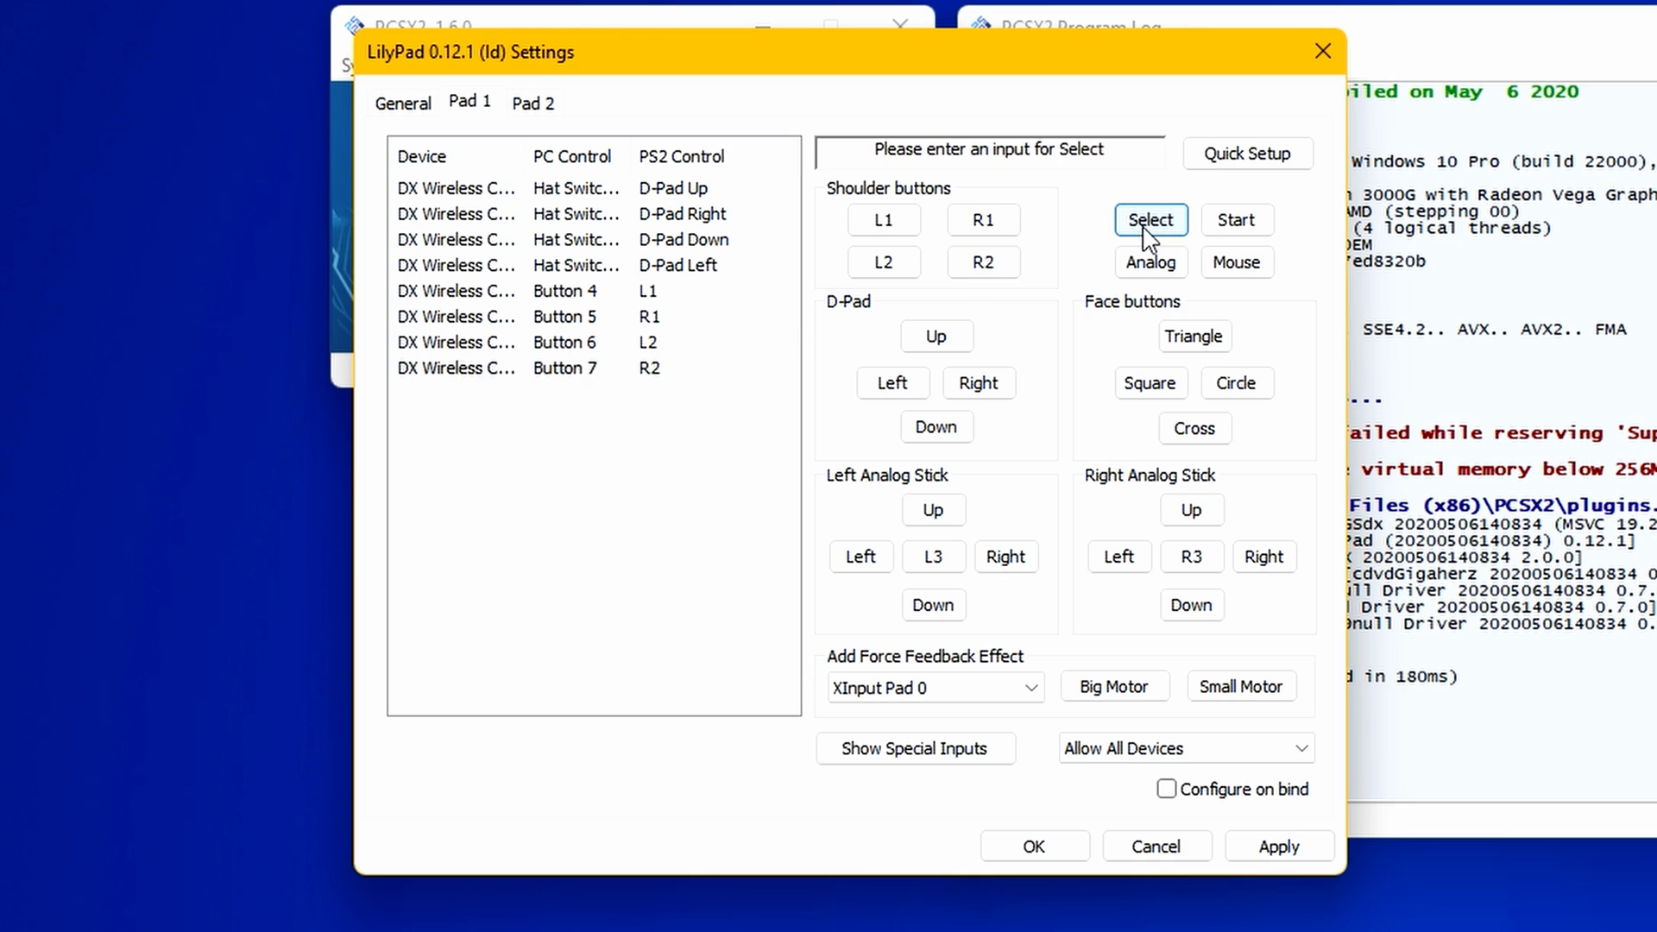
click(1238, 222)
click(1194, 337)
click(1149, 384)
click(1235, 383)
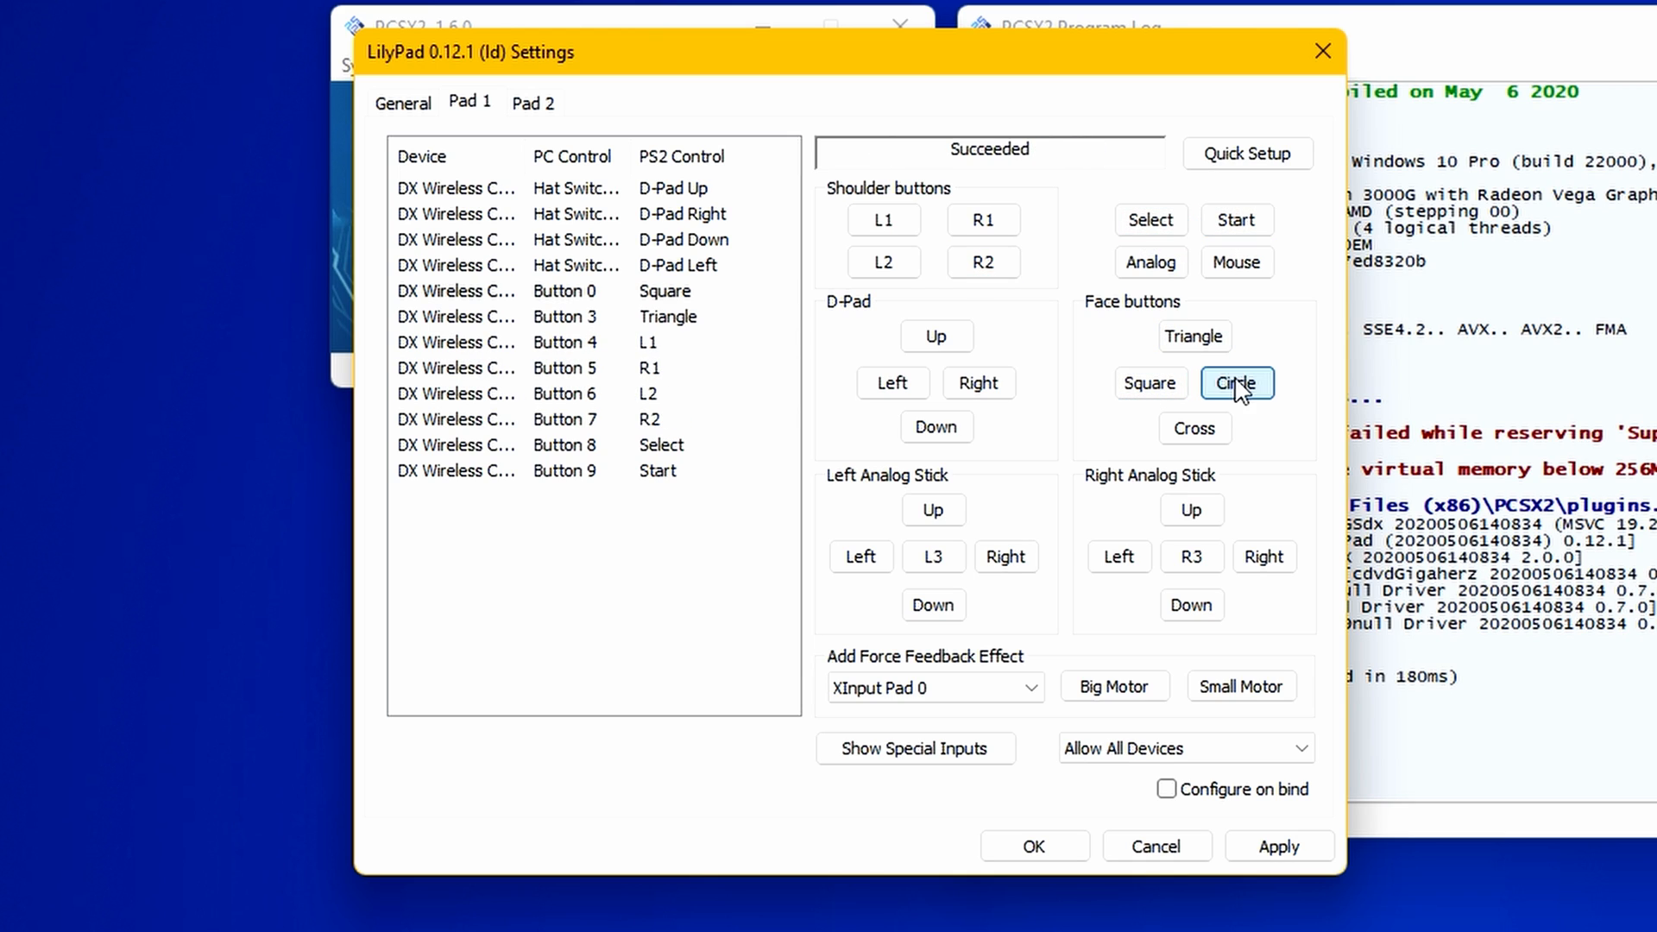
click(1196, 429)
Bind the left analog stick's Up, Down, Right and Left directions and L3 for Pad 1.
click(933, 510)
click(933, 605)
click(1006, 557)
click(861, 556)
click(933, 556)
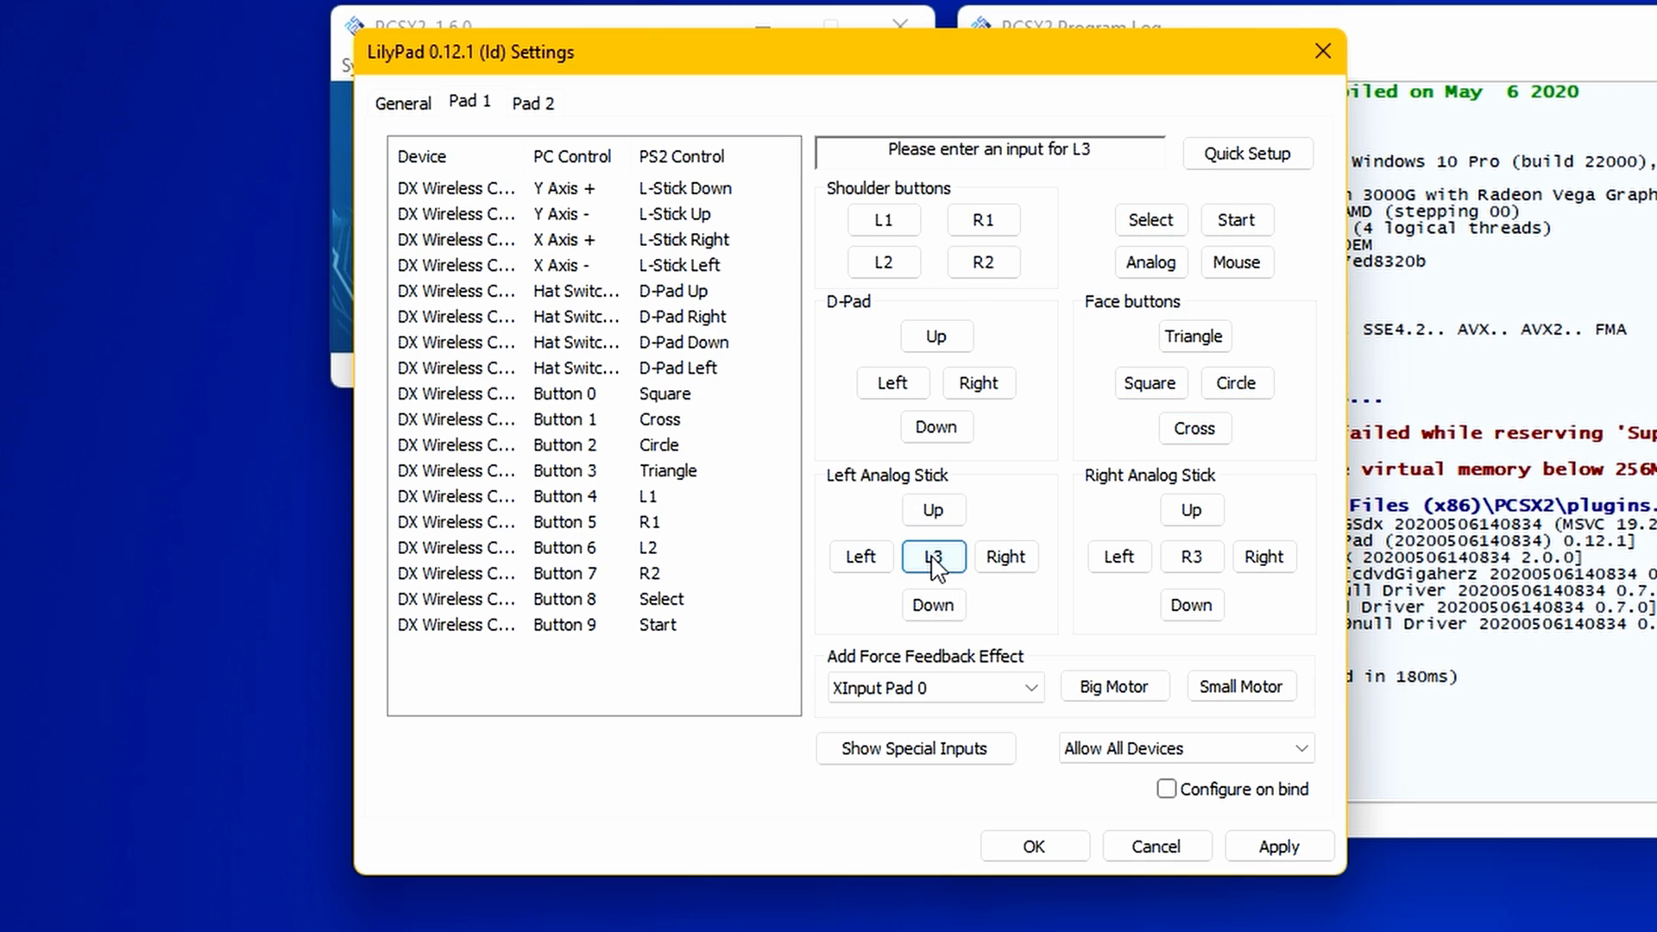
Bind the right analog stick's four directions and R3 for Pad 1, and apply and close the controller settings.
click(1118, 557)
click(1263, 556)
click(1192, 510)
click(1192, 605)
click(1192, 565)
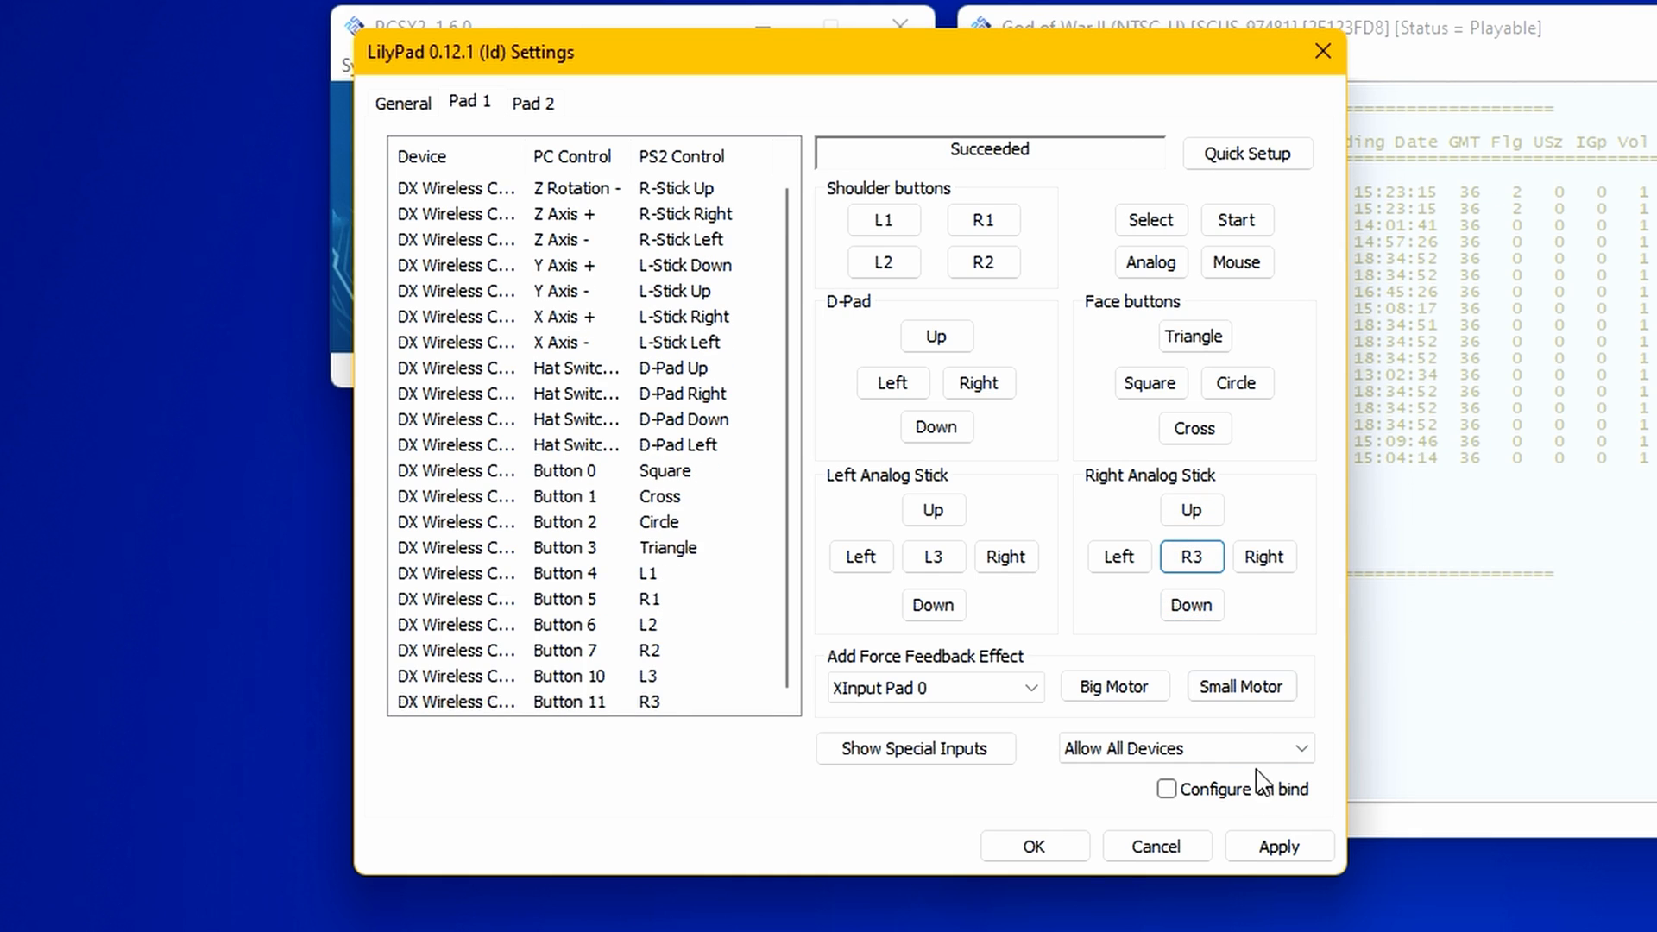
click(1279, 846)
click(1325, 54)
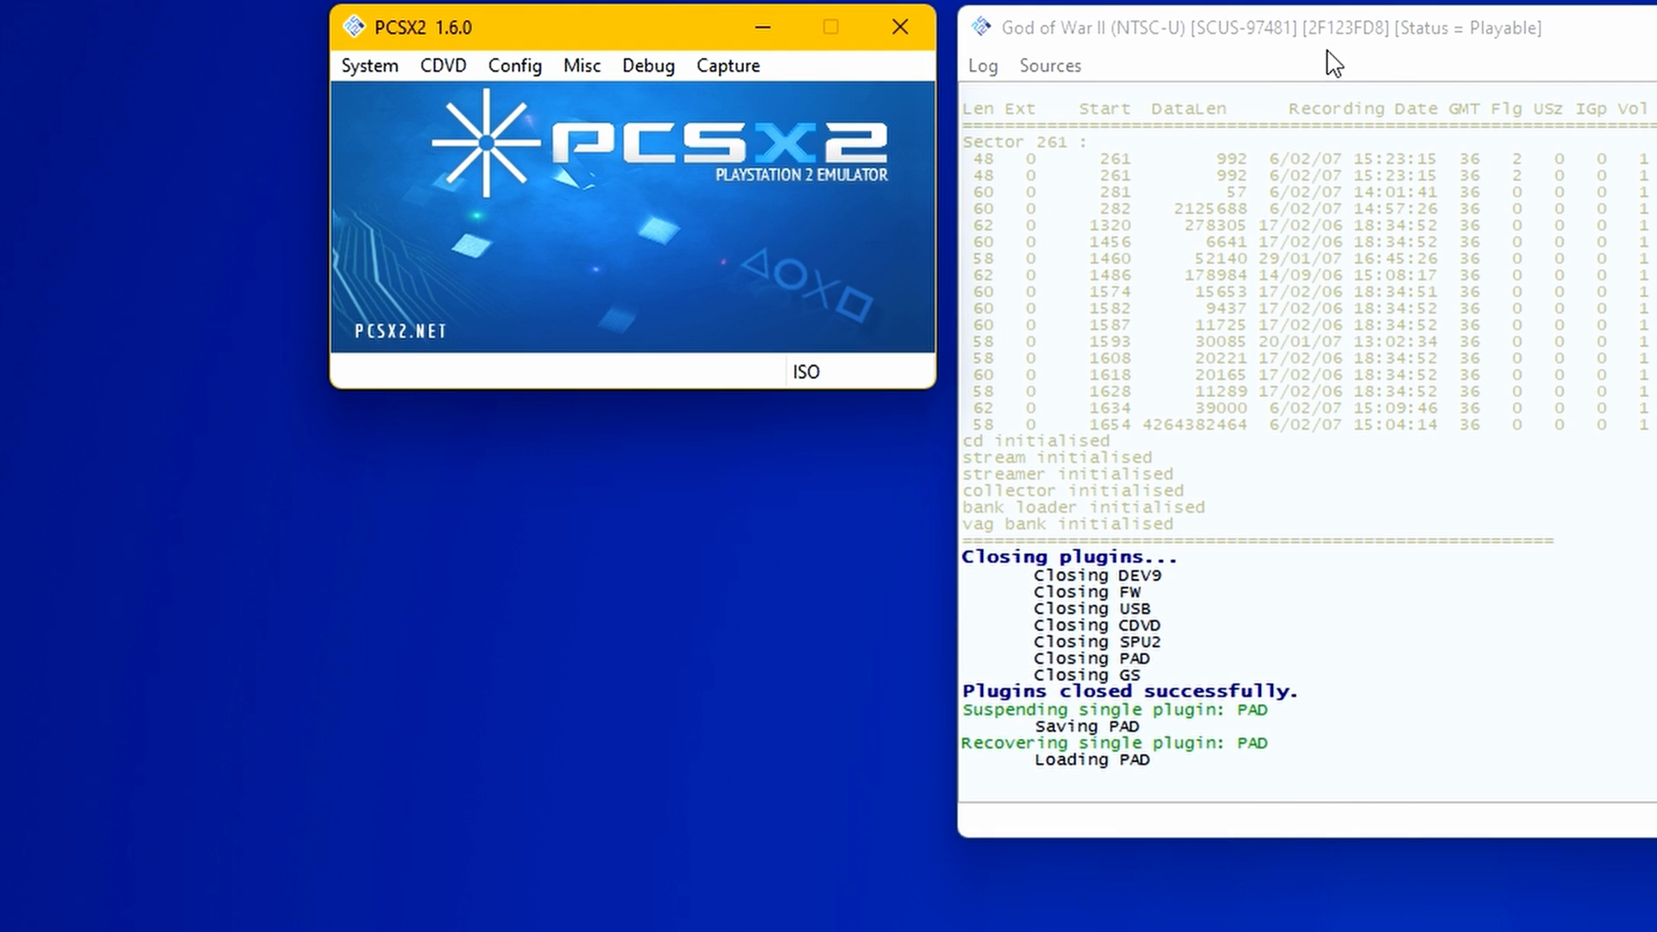
Boot the God of War II (USA) disc image from F:\Games\PS2 Games with a full ISO boot.
click(367, 65)
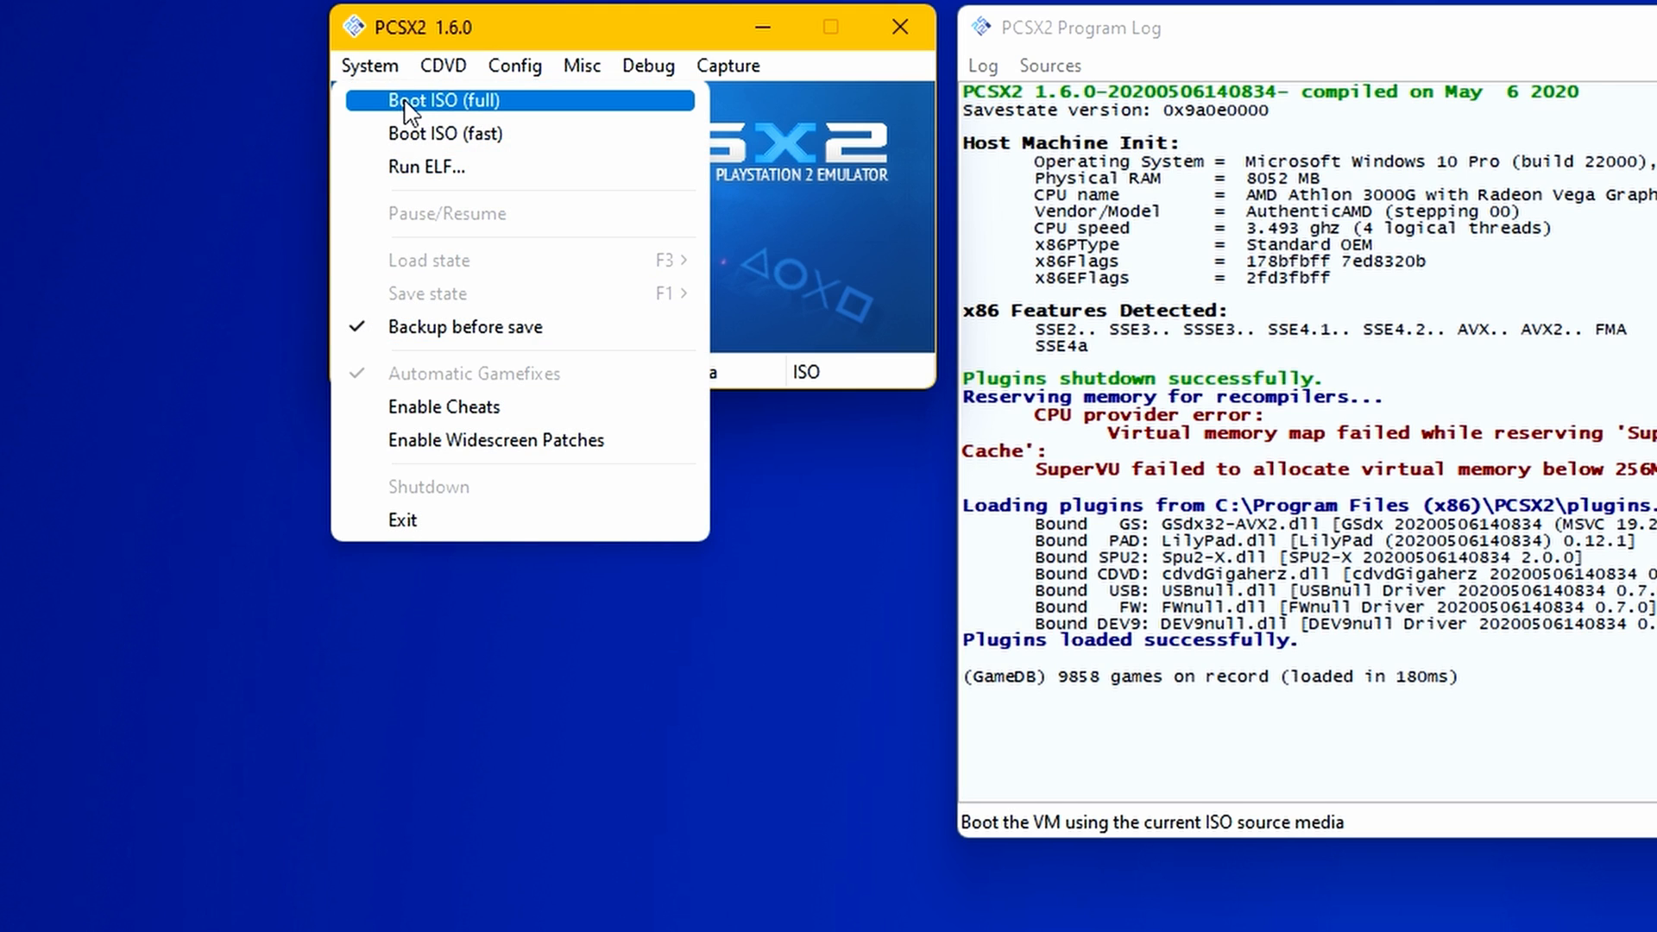
click(406, 102)
drag(319, 142, 366, 142)
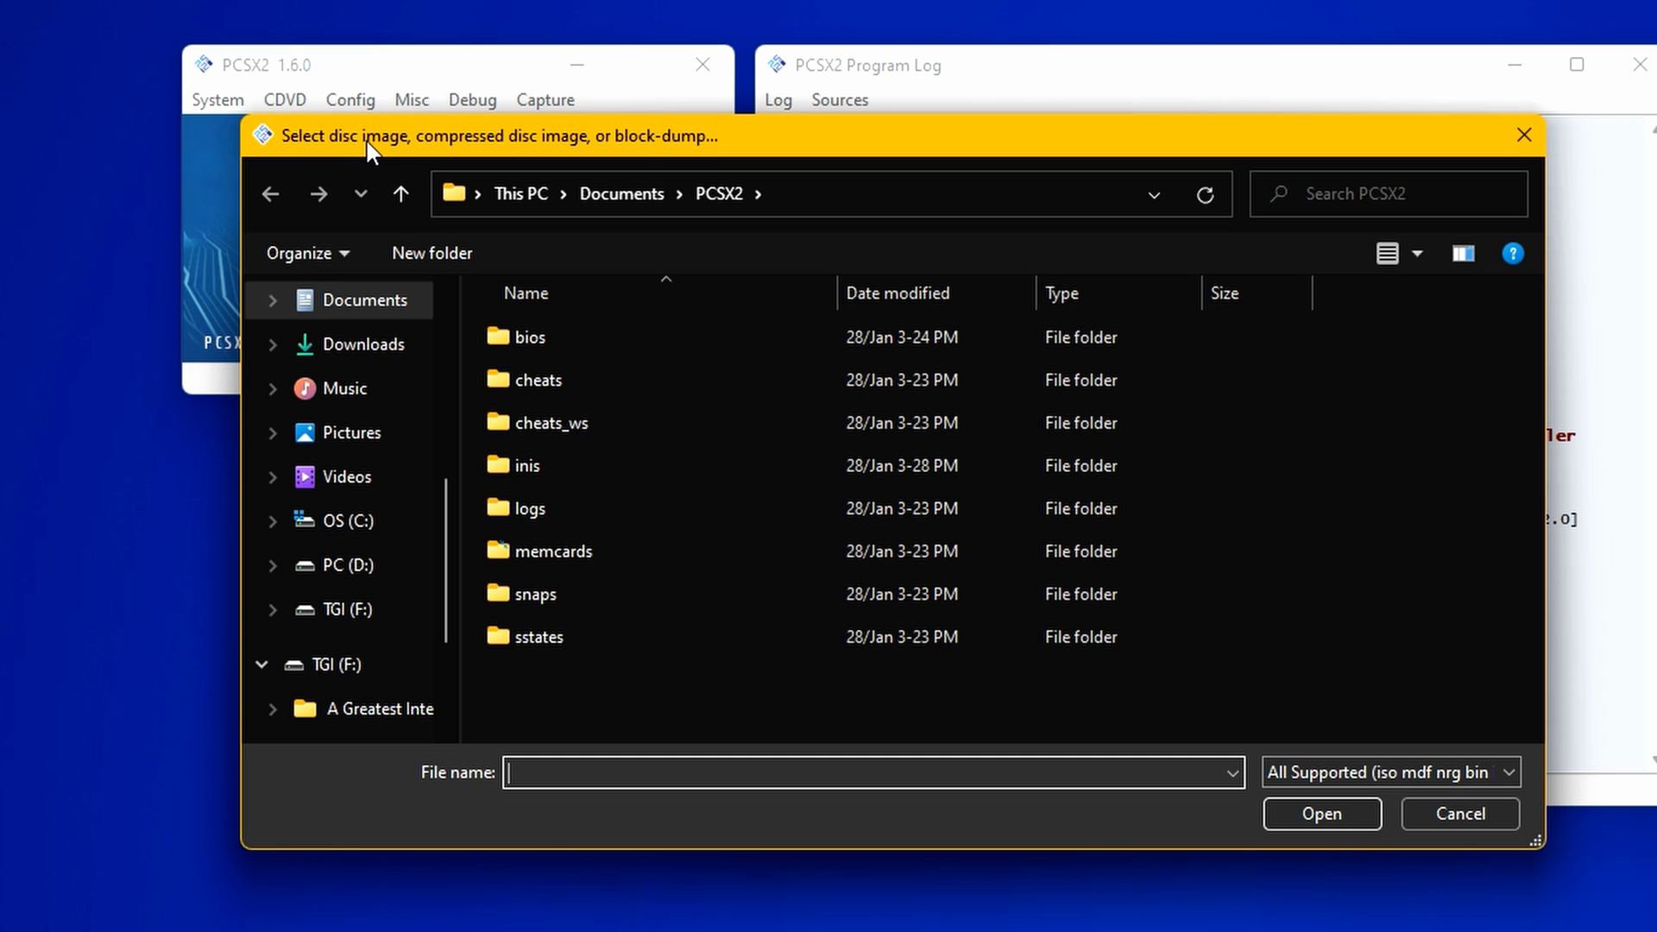
click(342, 609)
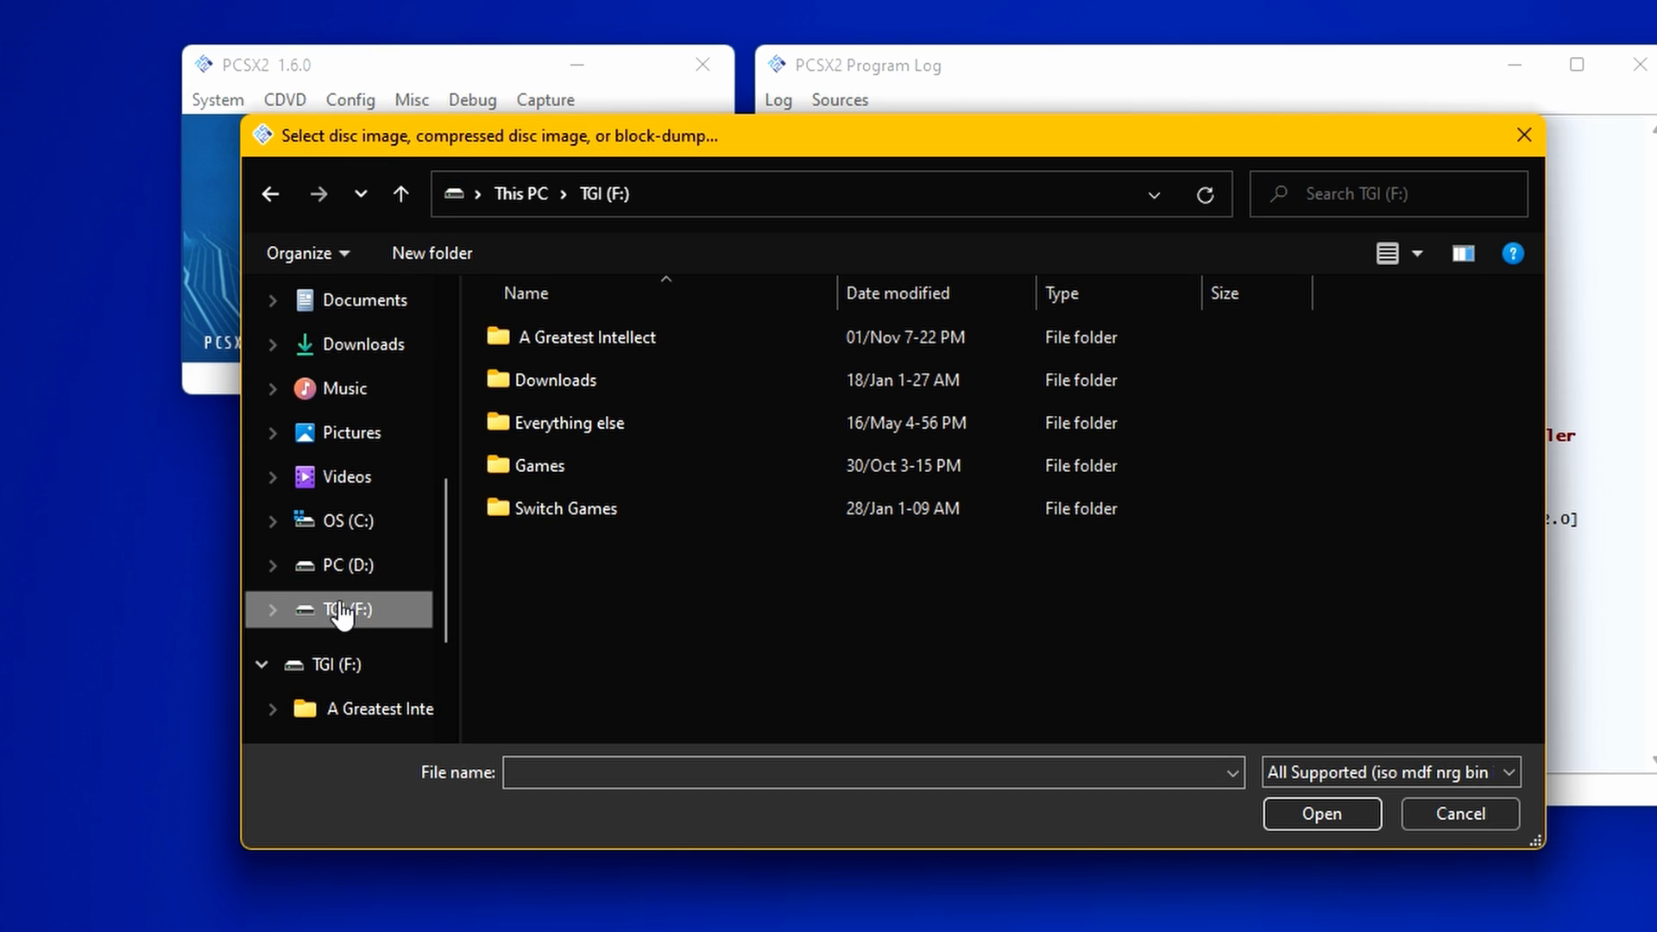
double_click(524, 469)
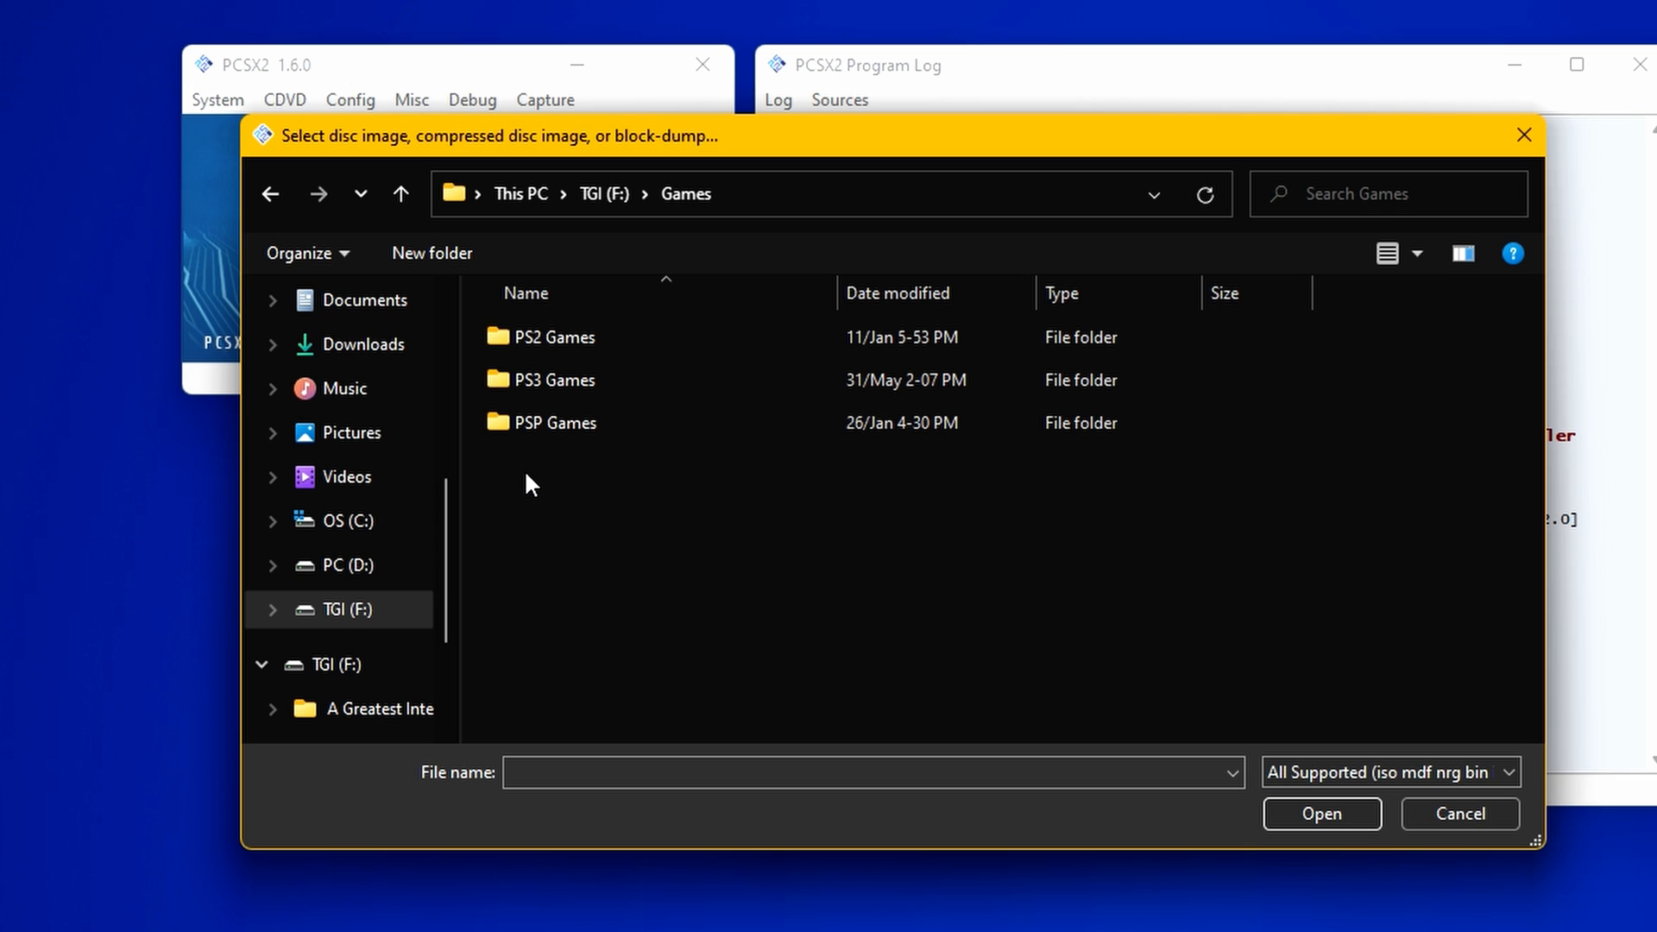
double_click(530, 341)
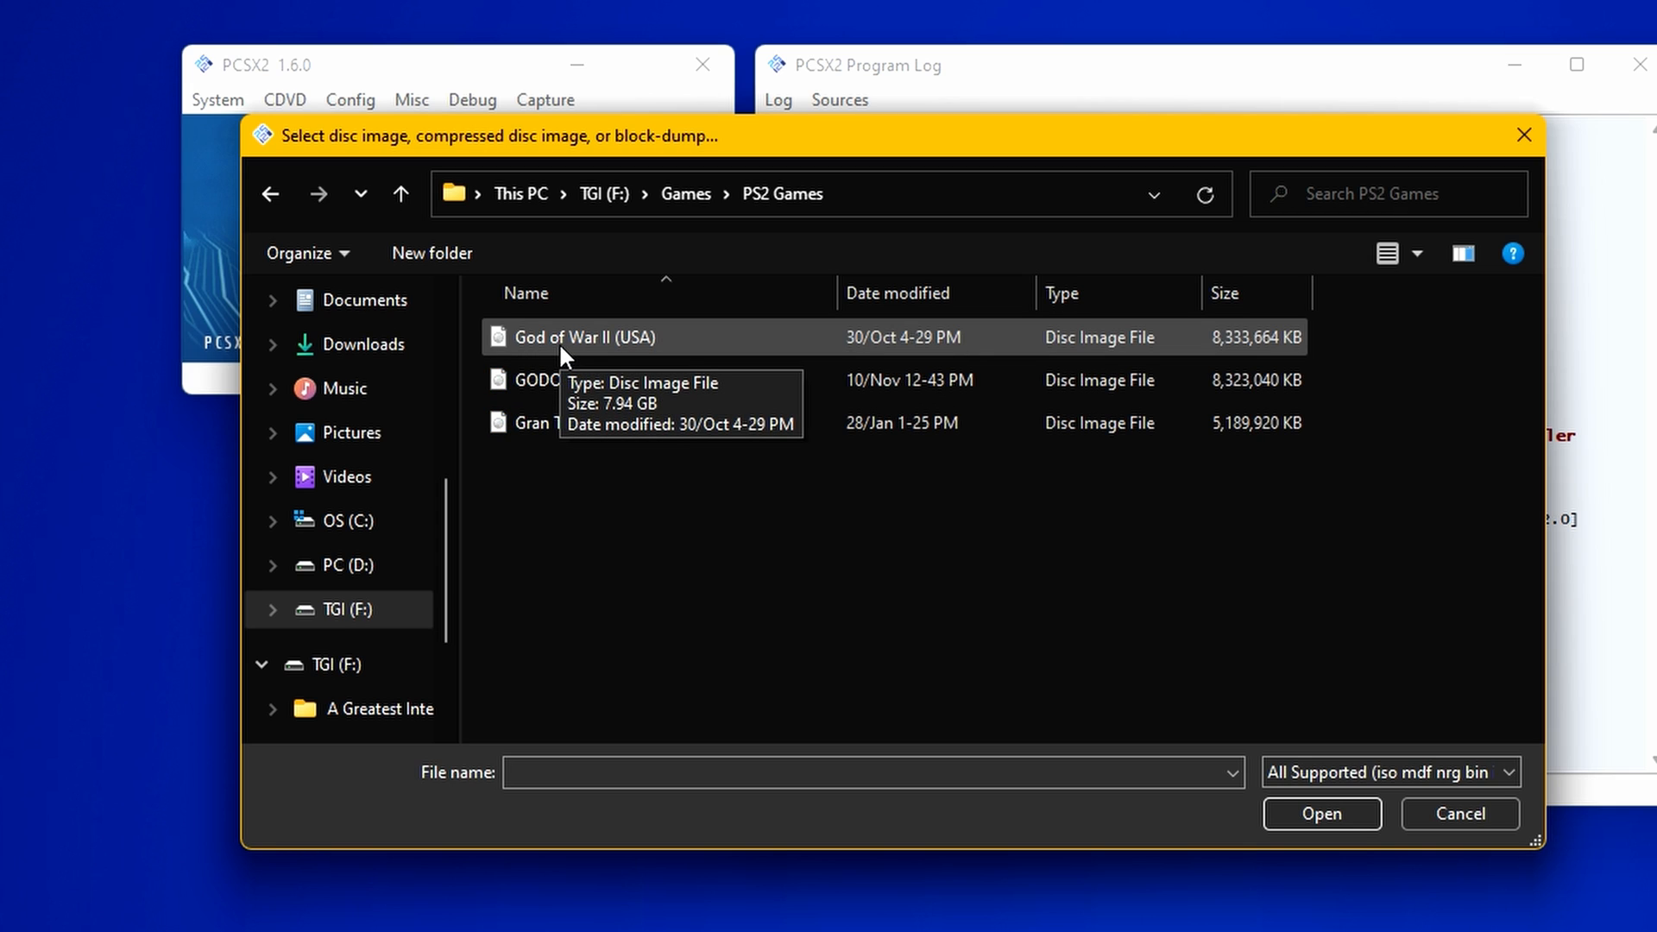
click(561, 354)
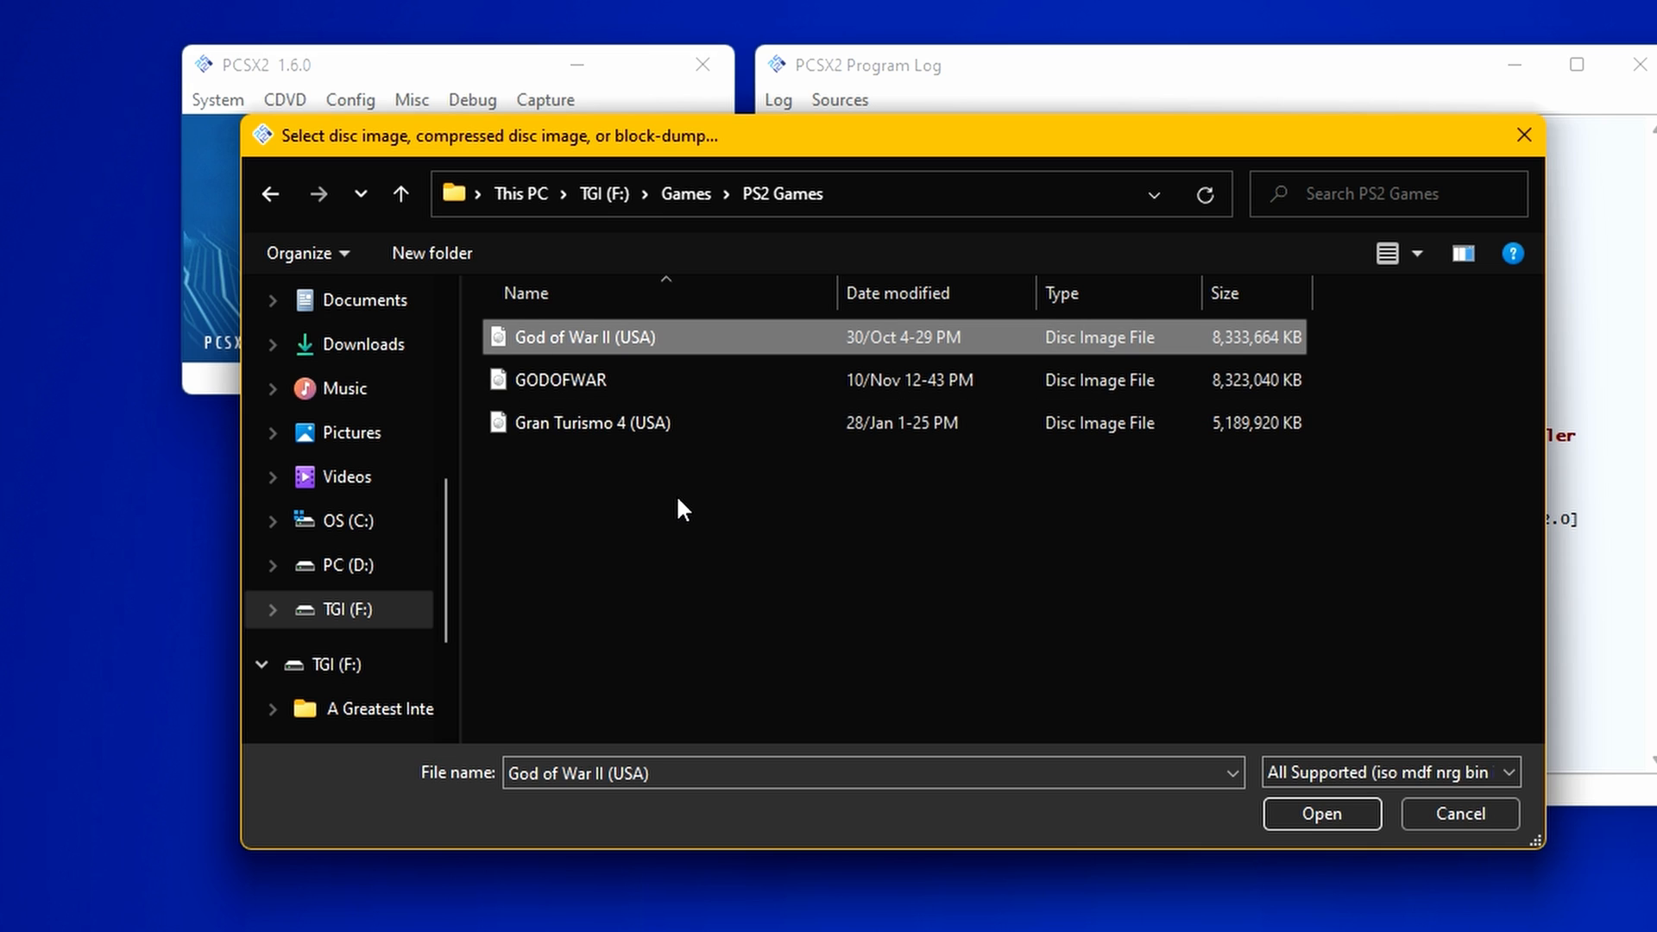
click(1295, 809)
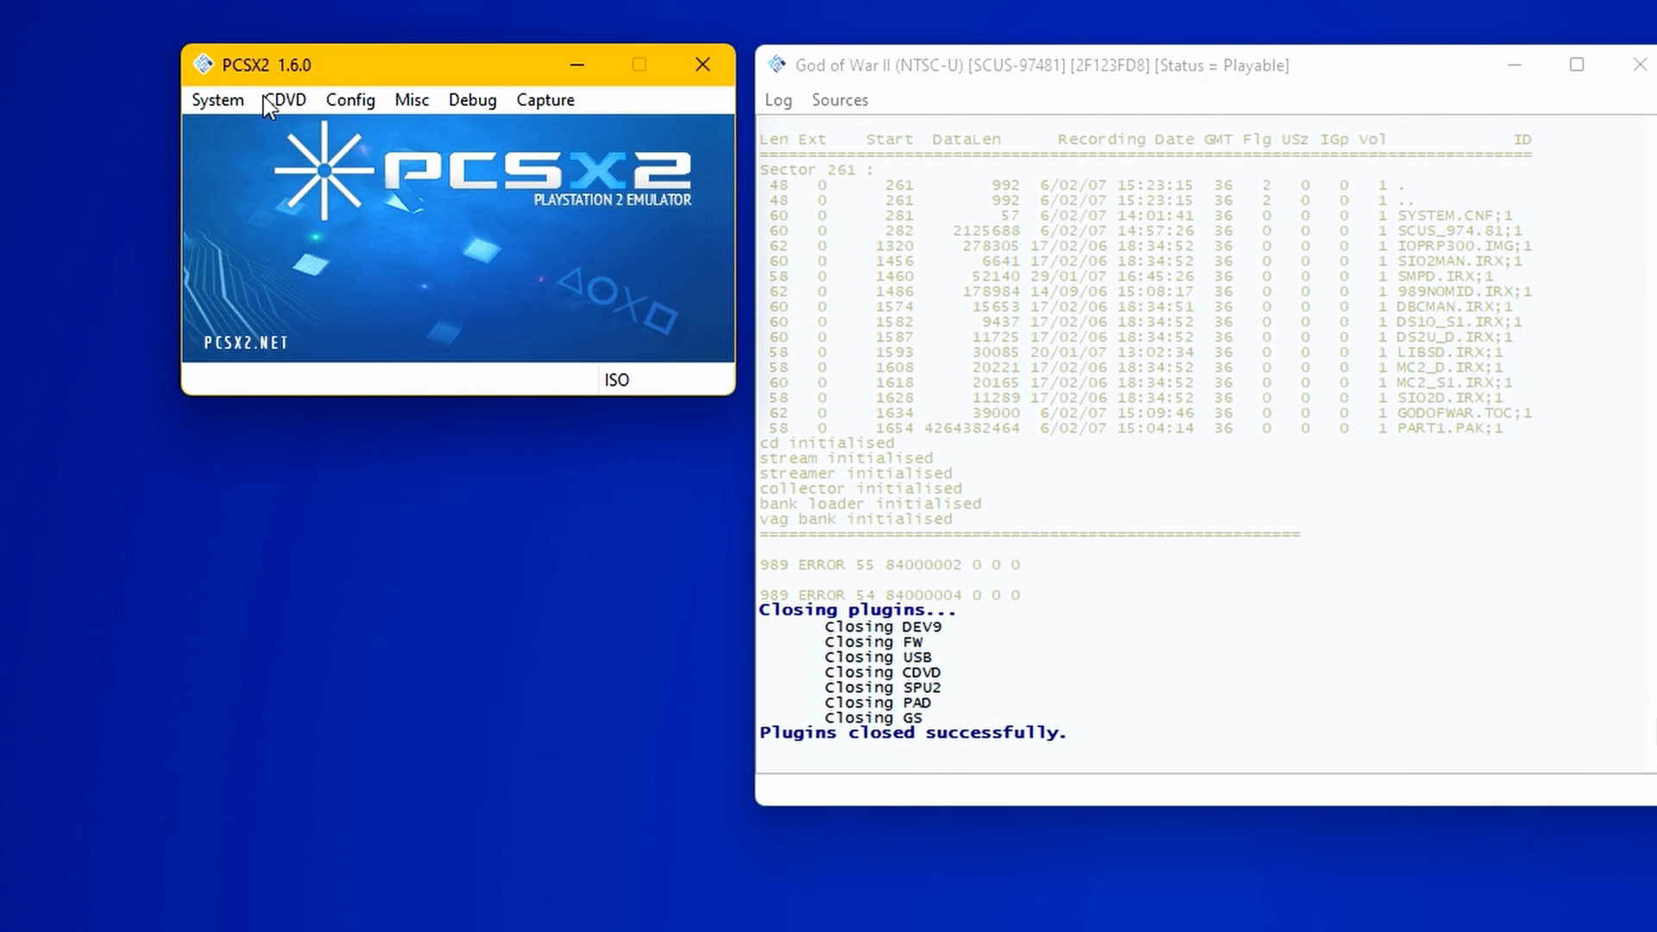
Switch the ISO to Gran Turismo 4 (USA) from the PS2 Games folder, boot it, and restore the game window from maximized size.
click(241, 101)
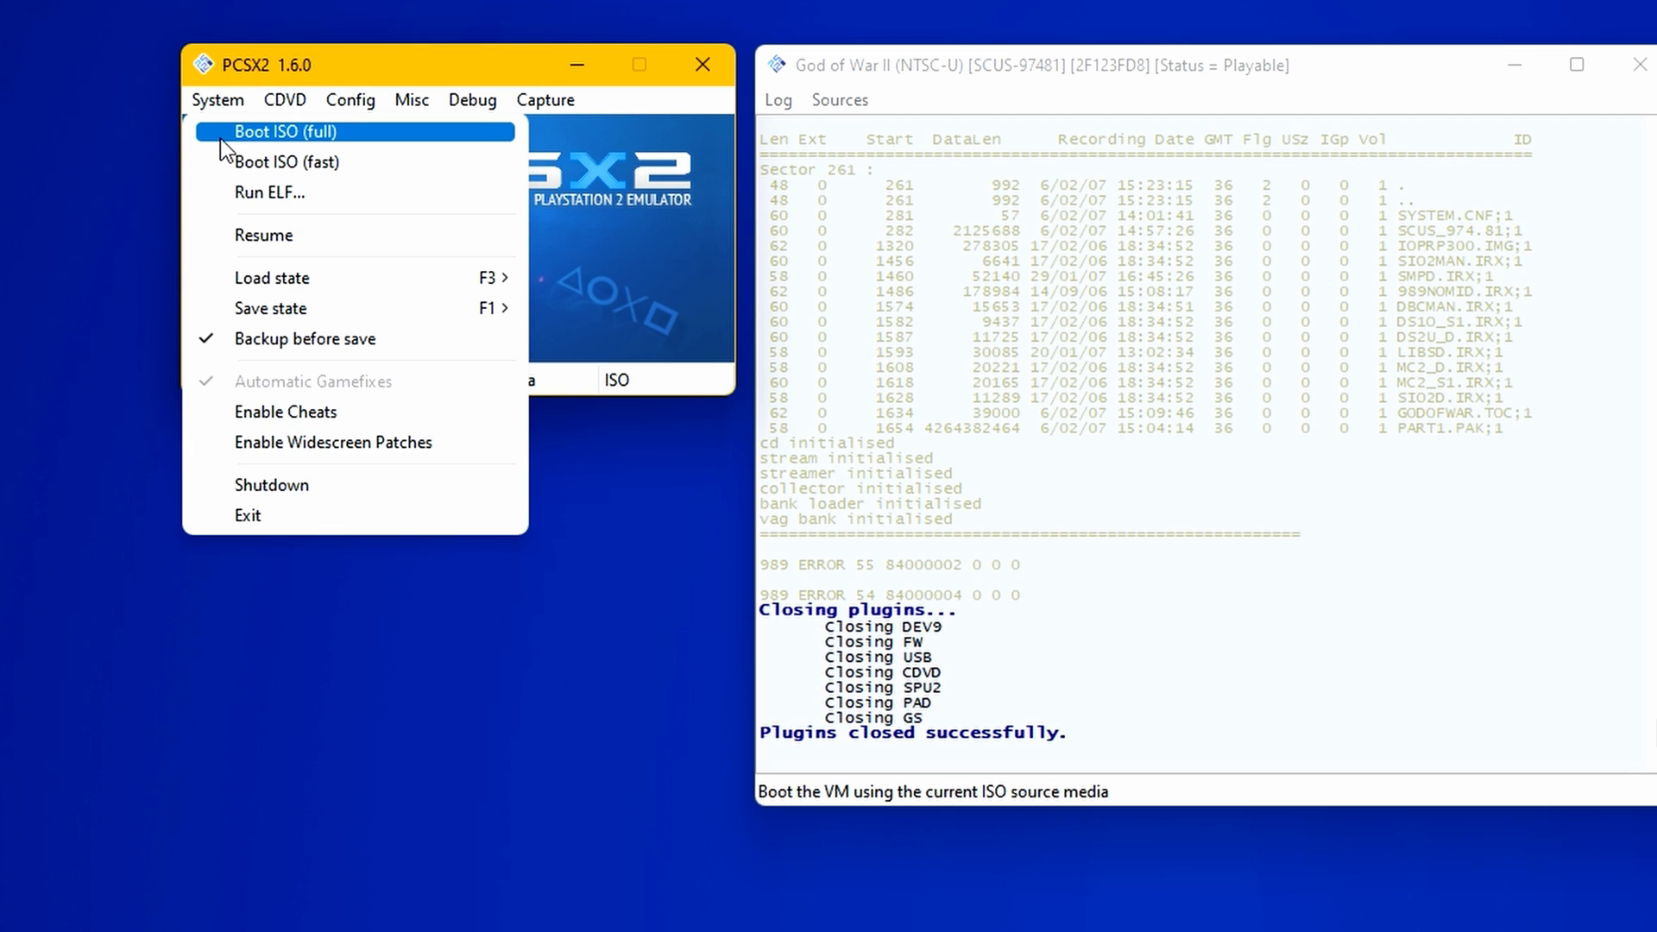
mouse_move(298, 98)
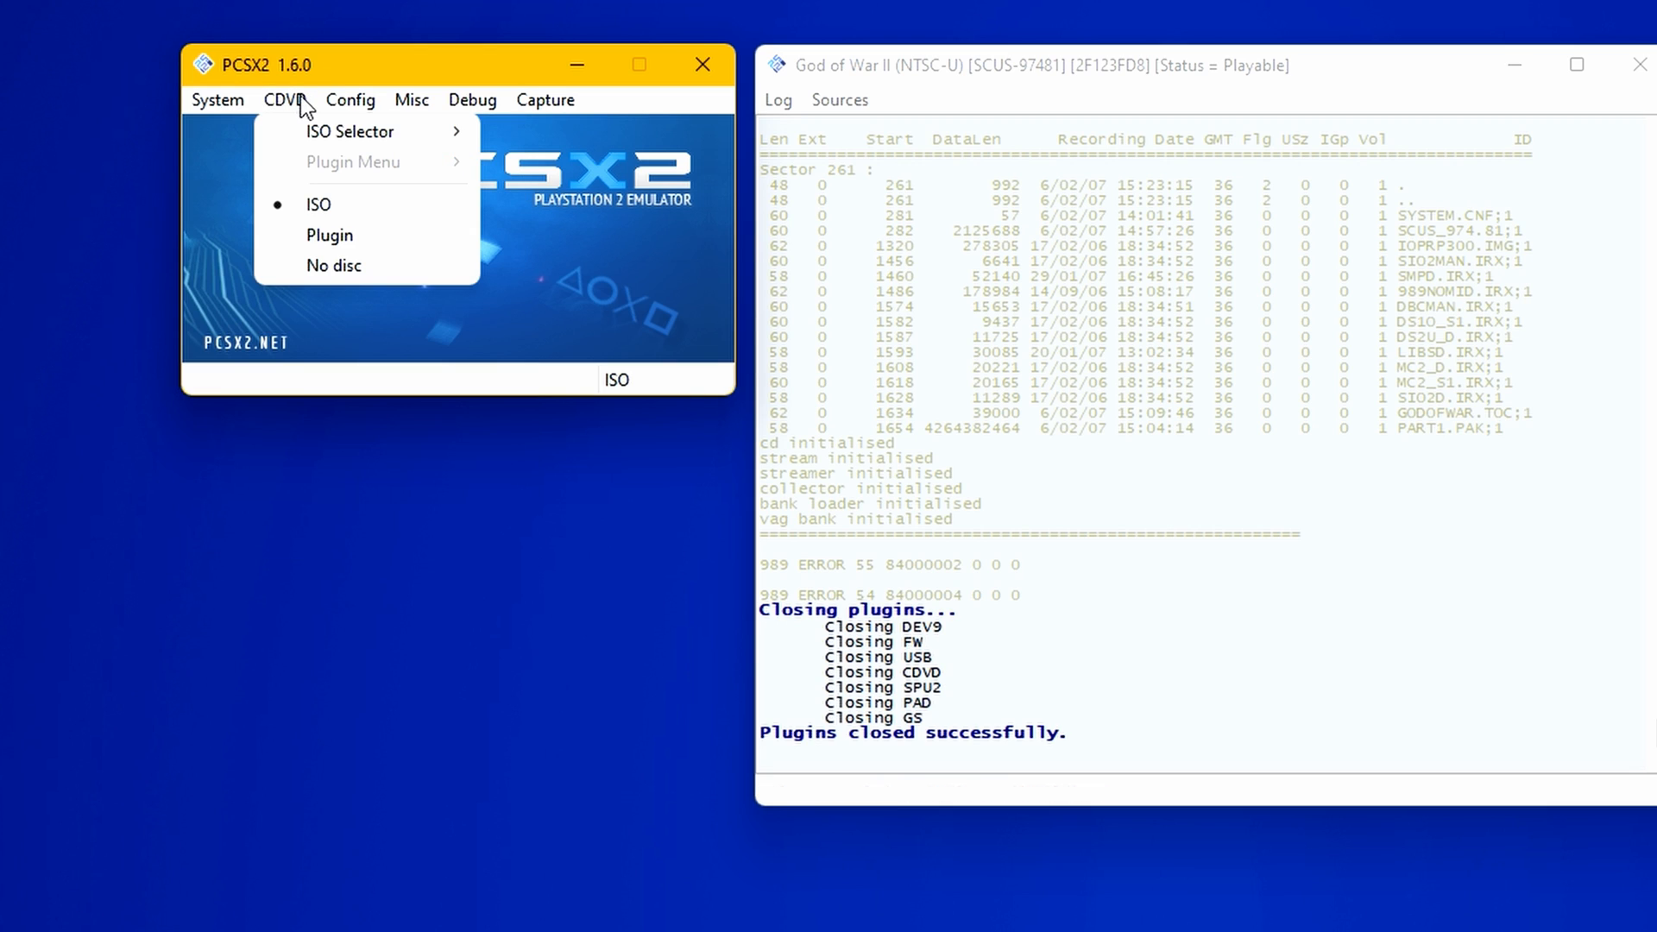
mouse_move(313, 133)
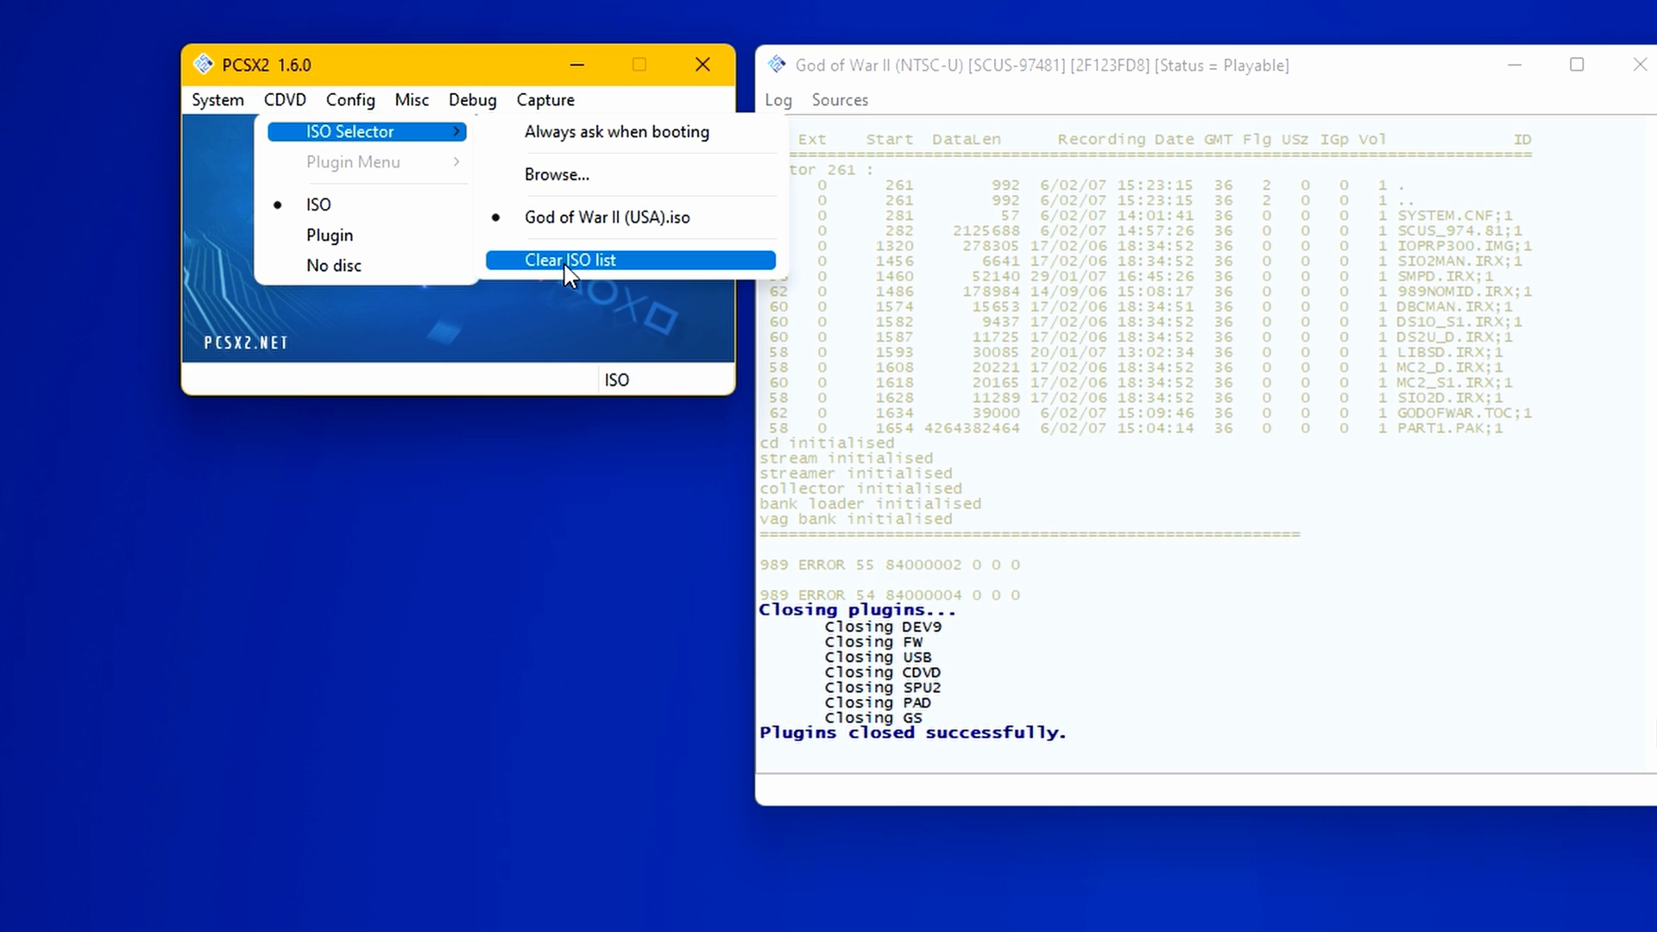
click(558, 174)
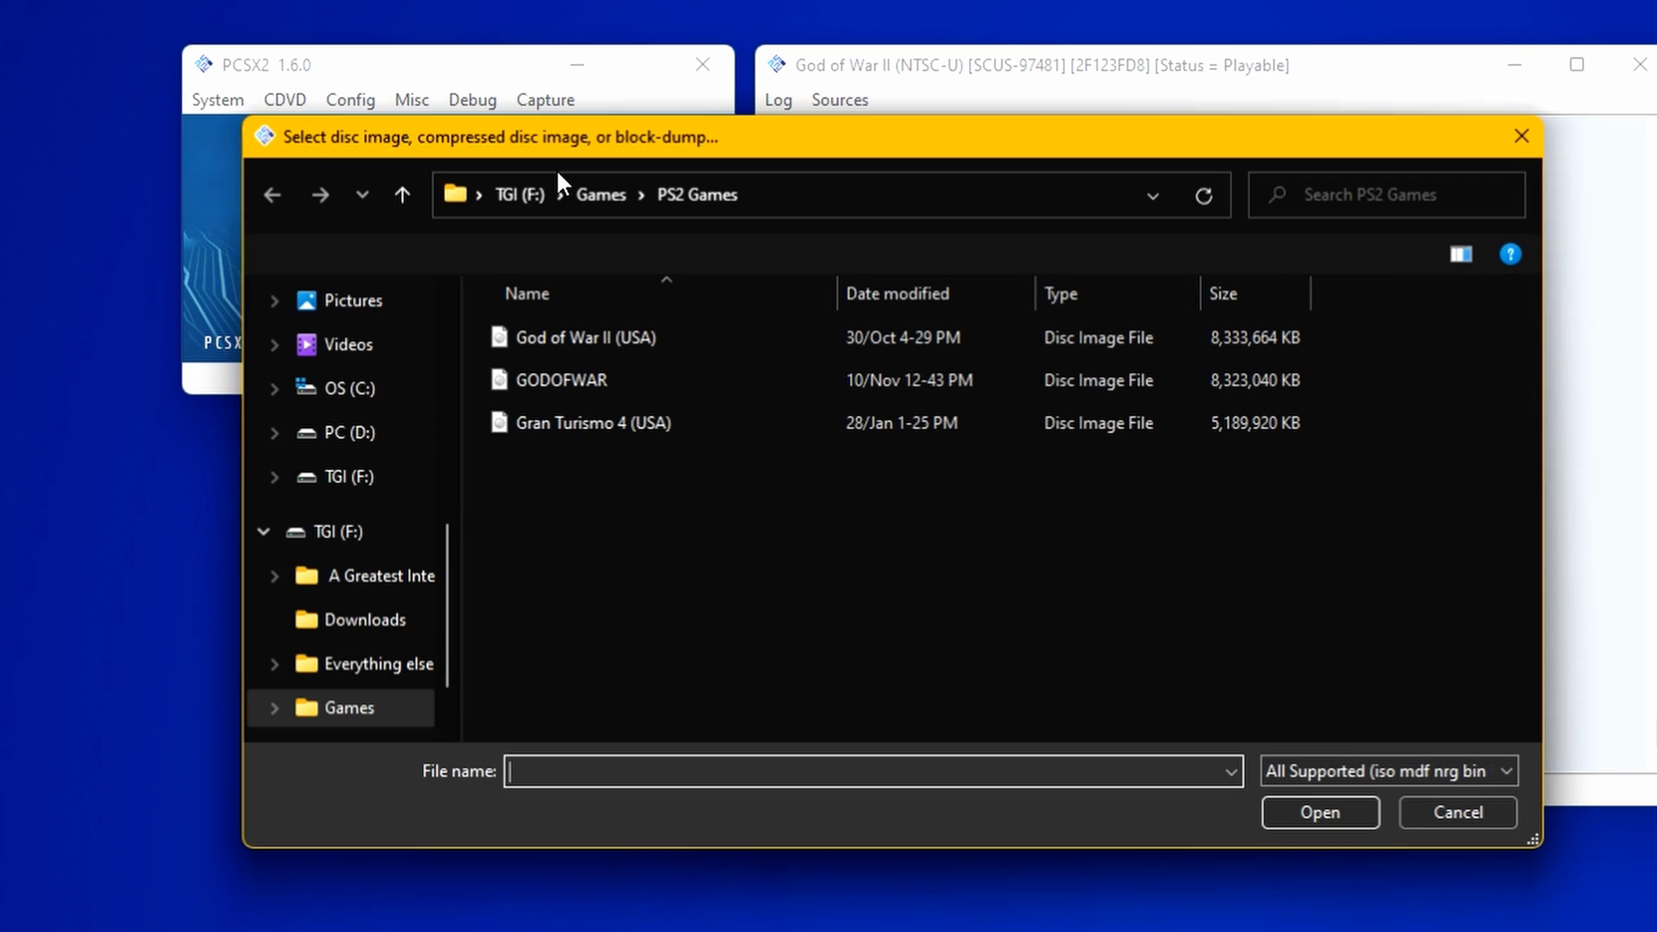
click(584, 423)
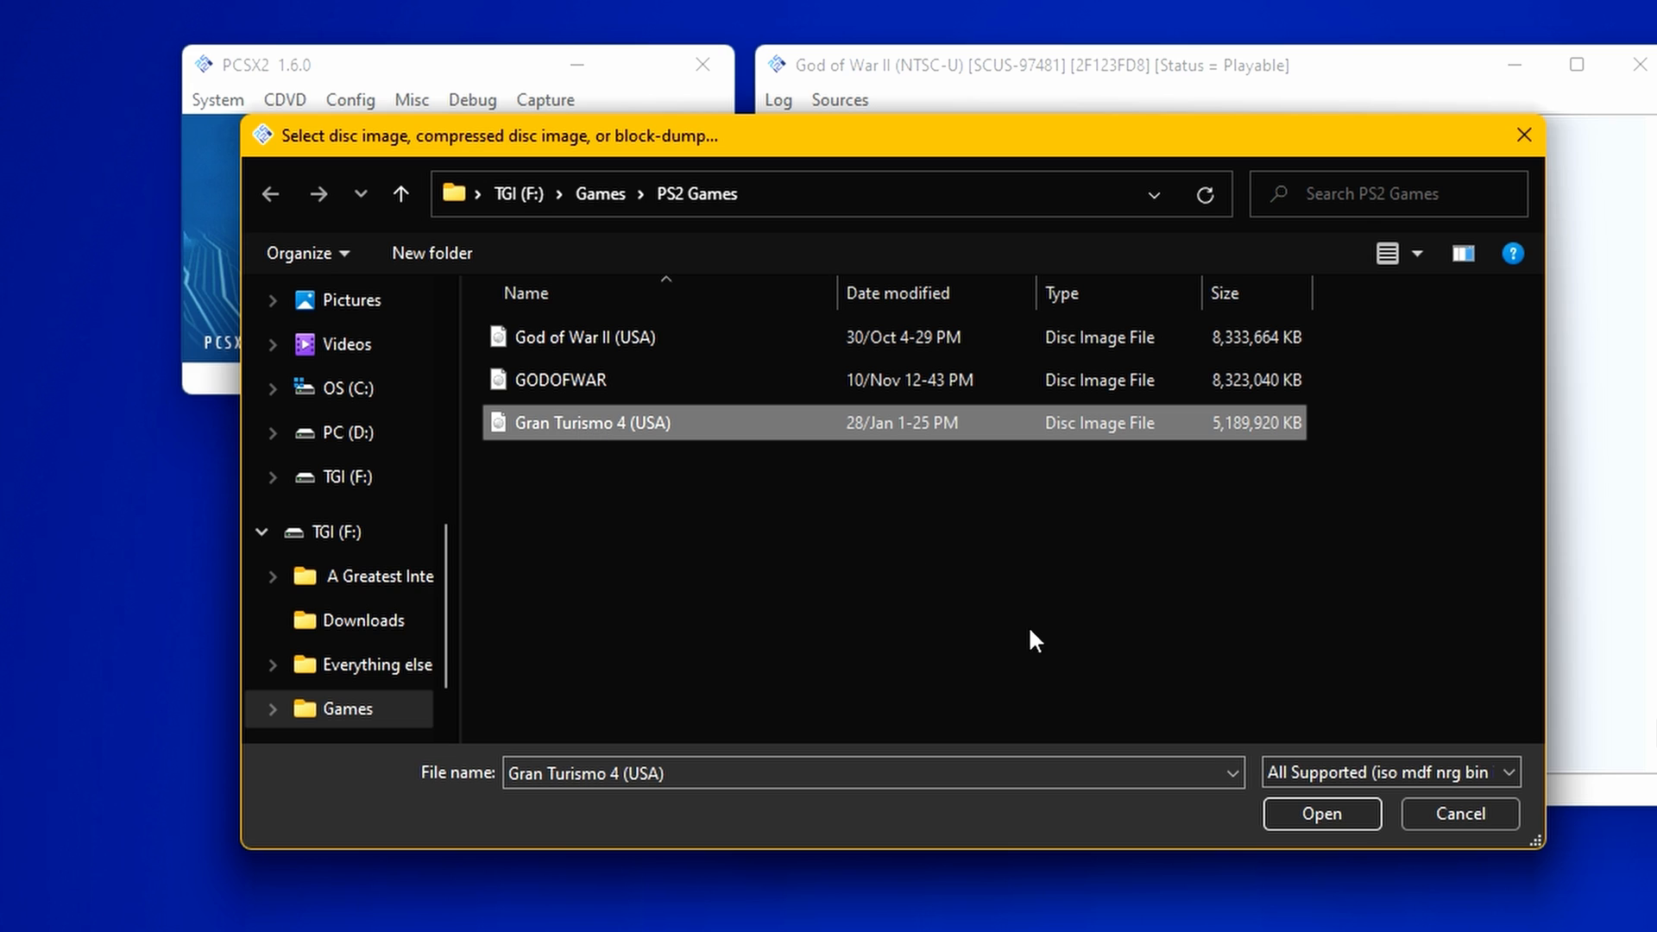
click(1301, 811)
click(1143, 548)
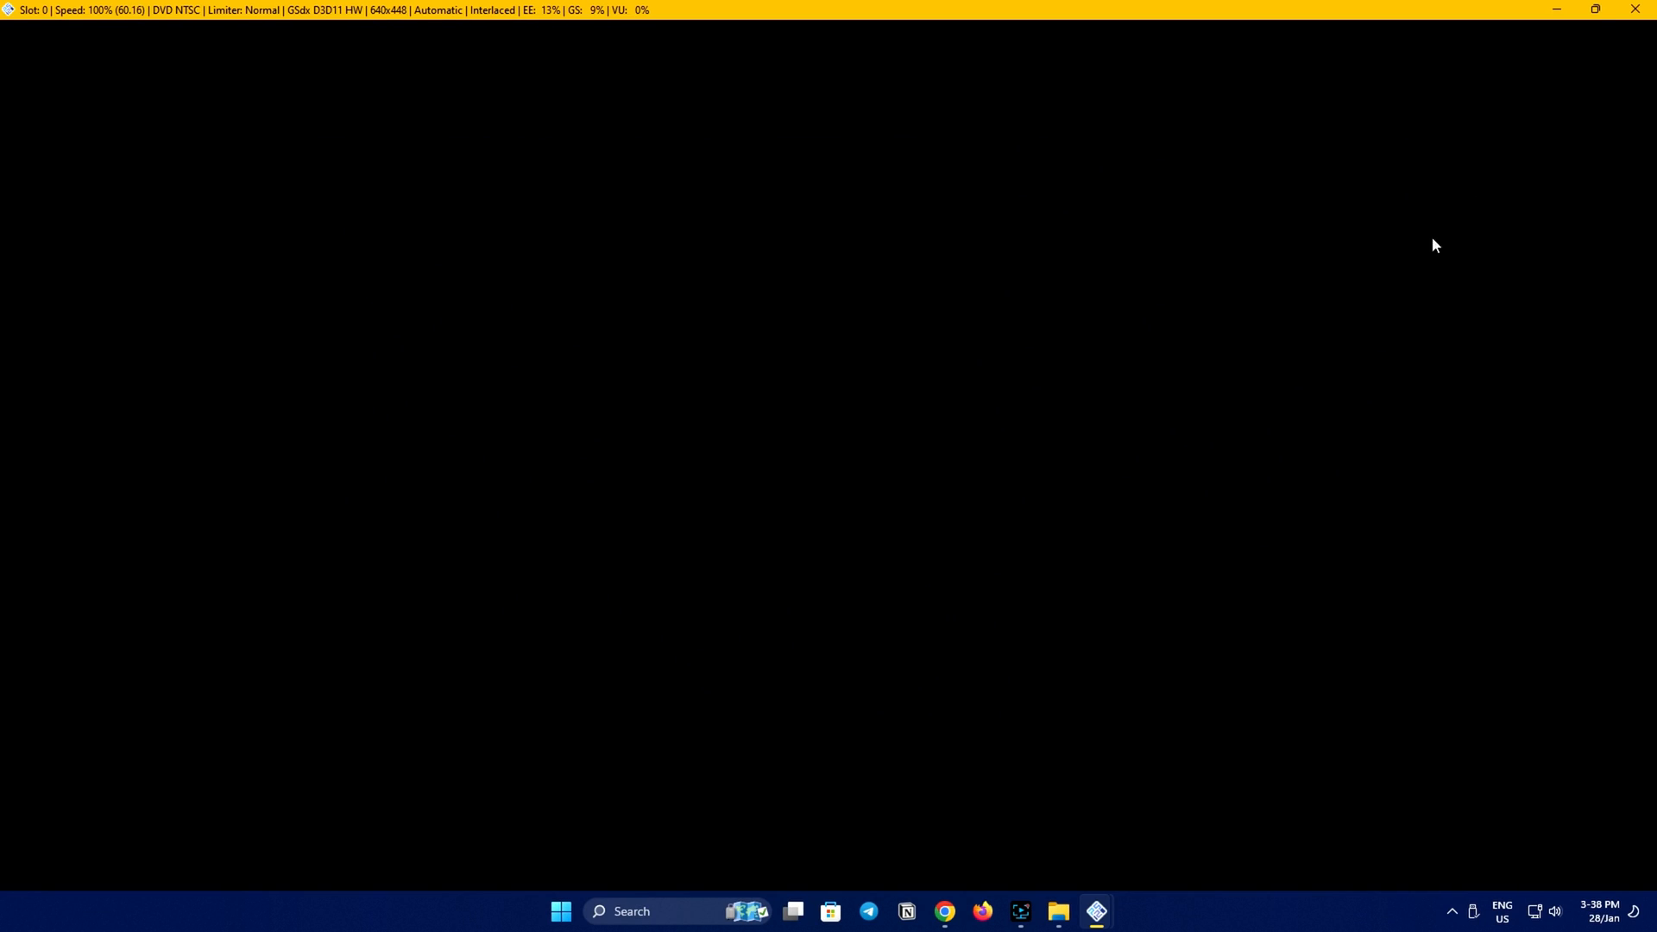
click(1595, 9)
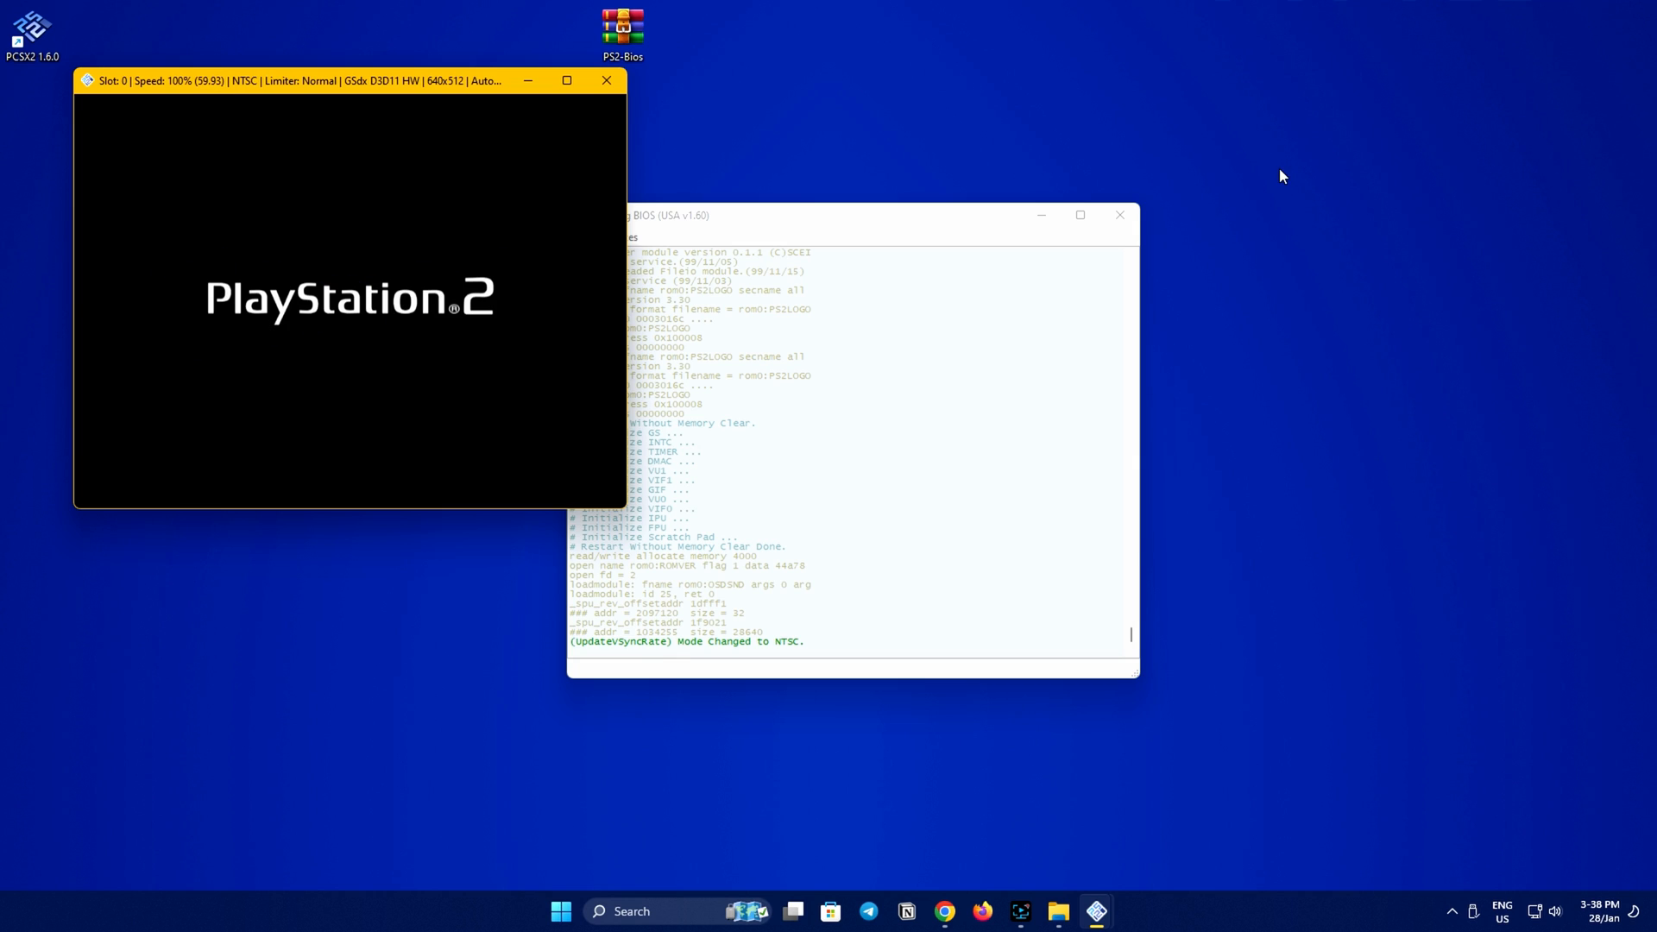